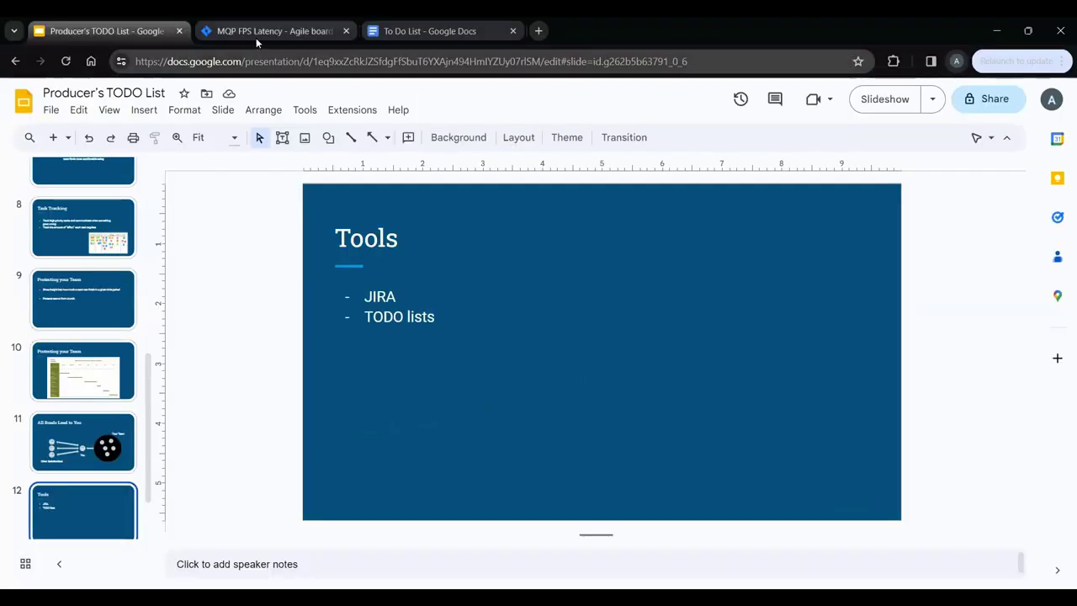
# Step: Switch to the Jira tab and scroll through the MQP FPS Latency backlog
pyautogui.click(256, 34)
pyautogui.scroll(-5, 418, 294)
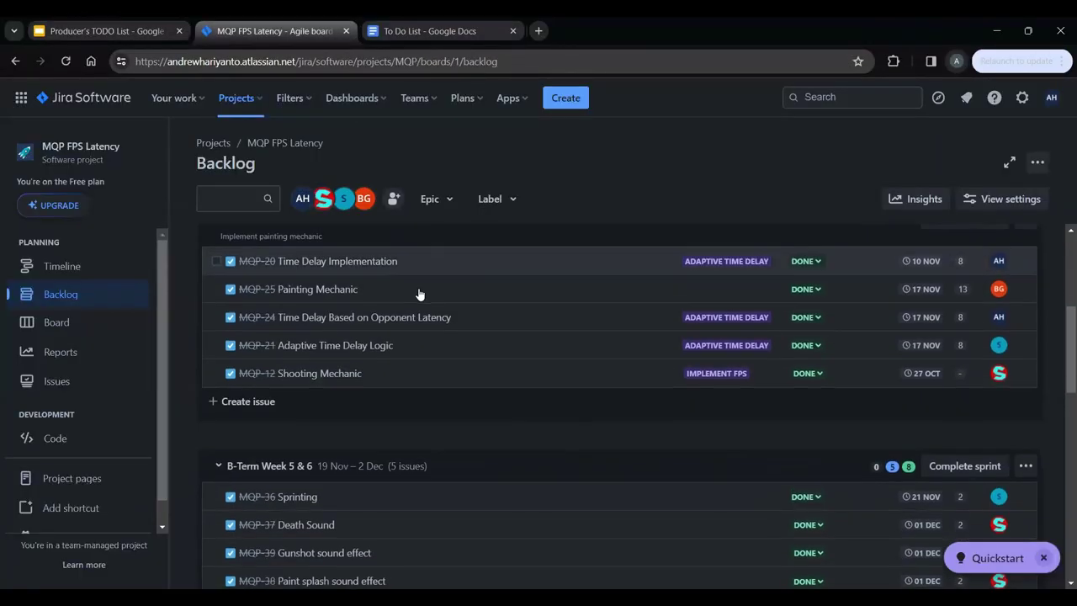
pyautogui.scroll(5, 418, 294)
pyautogui.moveTo(417, 287); pyautogui.dragTo(418, 293)
pyautogui.scroll(-10, 419, 293)
pyautogui.scroll(-5, 419, 294)
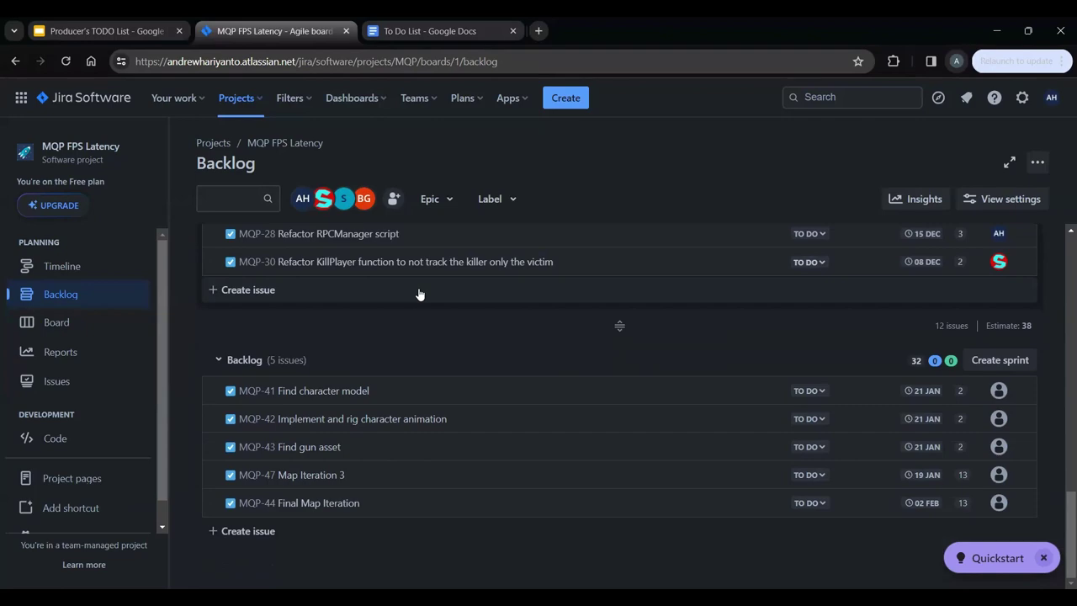
# Step: Review the backlog further, then bring up the project board showing all sprints
pyautogui.scroll(3, 419, 294)
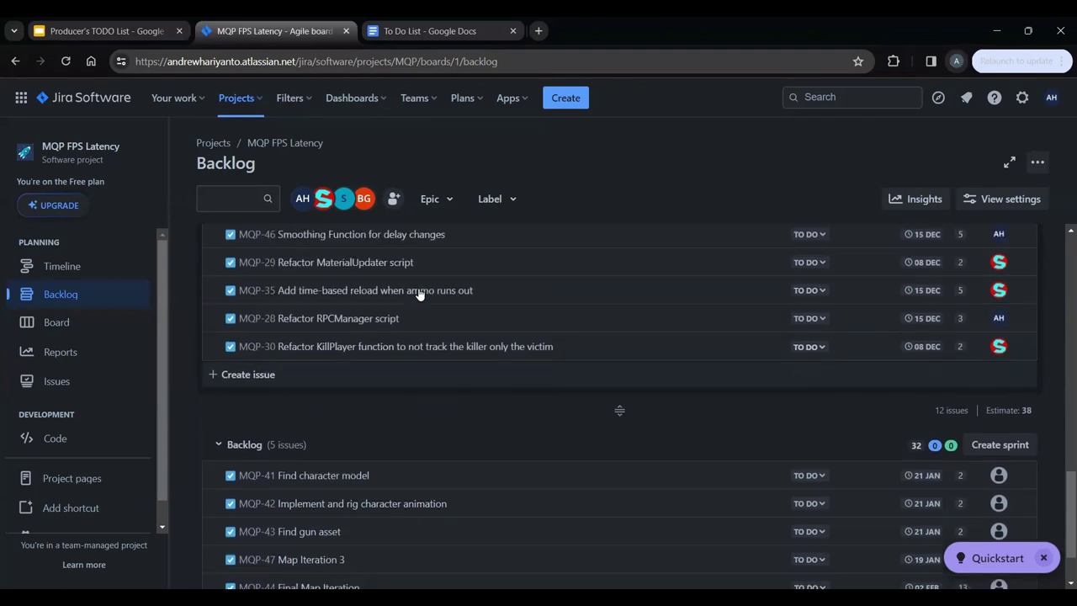
pyautogui.scroll(-2, 419, 293)
pyautogui.scroll(3, 419, 293)
pyautogui.scroll(1, 419, 293)
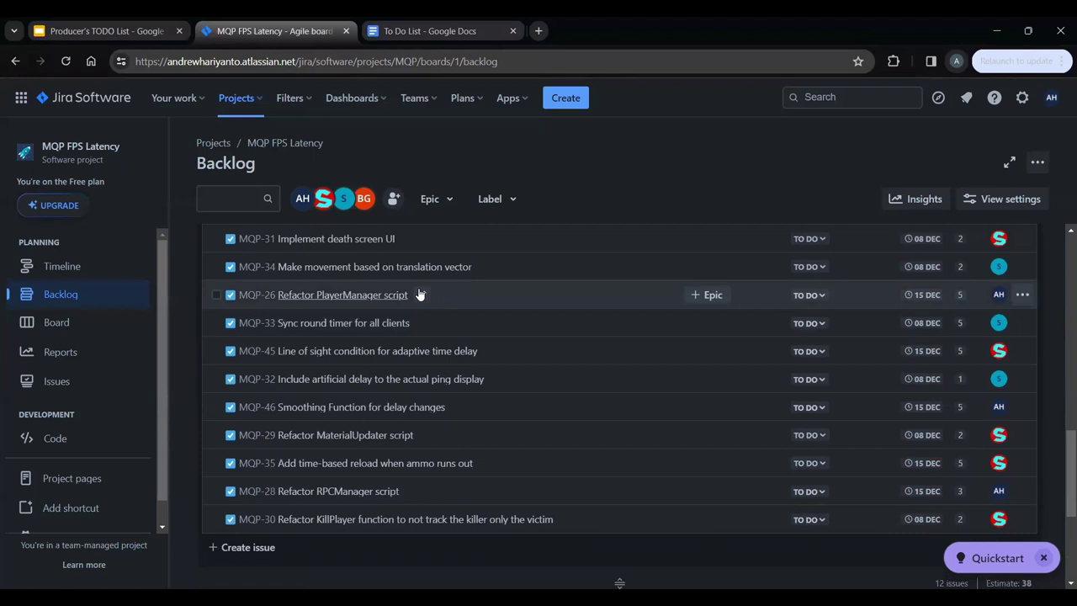
pyautogui.scroll(-2, 419, 294)
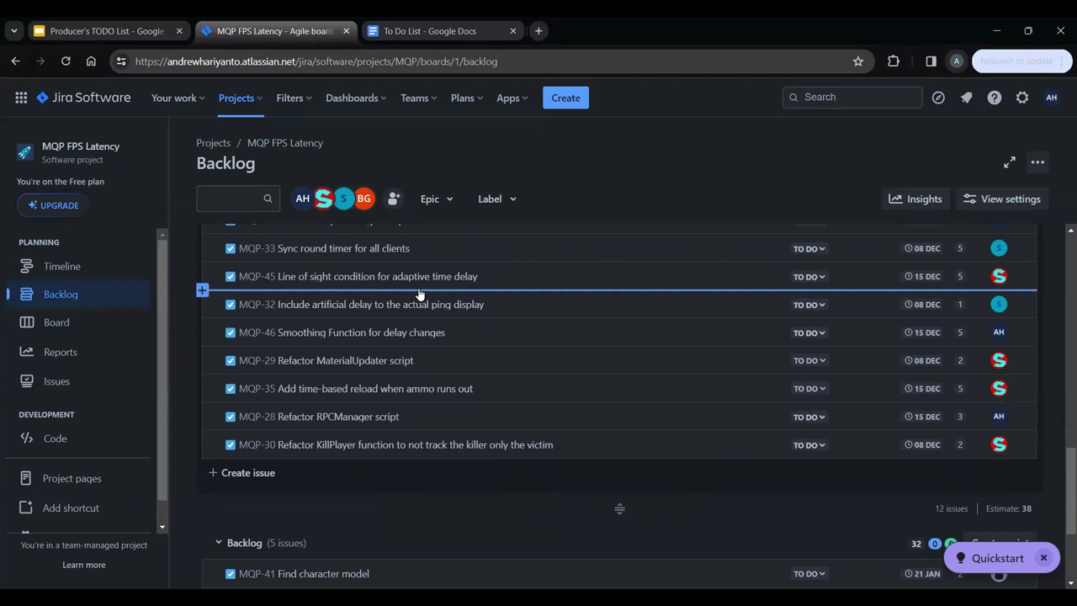
pyautogui.scroll(-2, 419, 294)
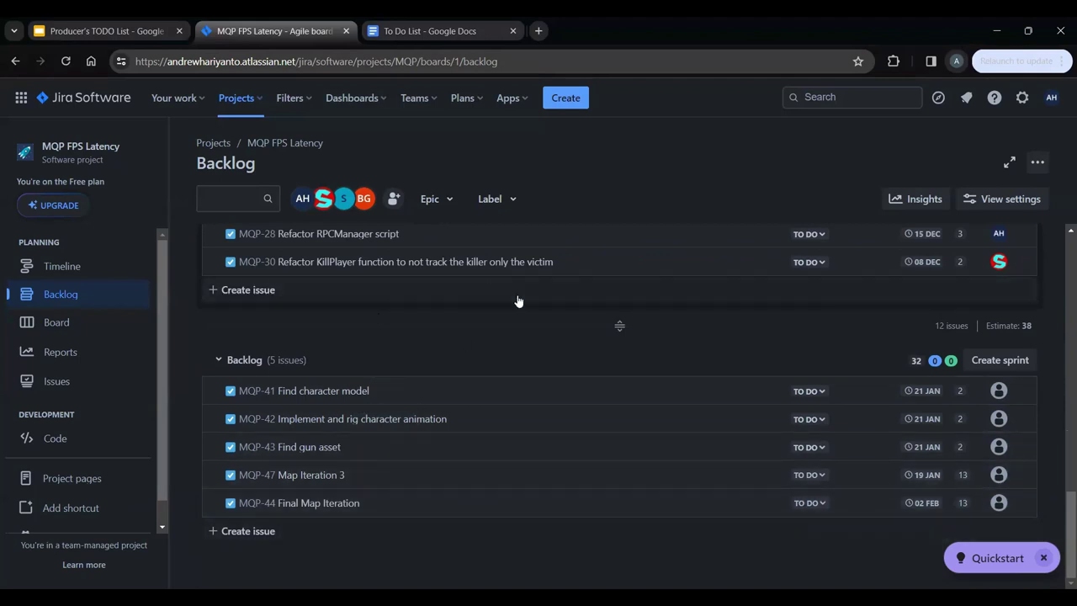
pyautogui.scroll(4, 518, 301)
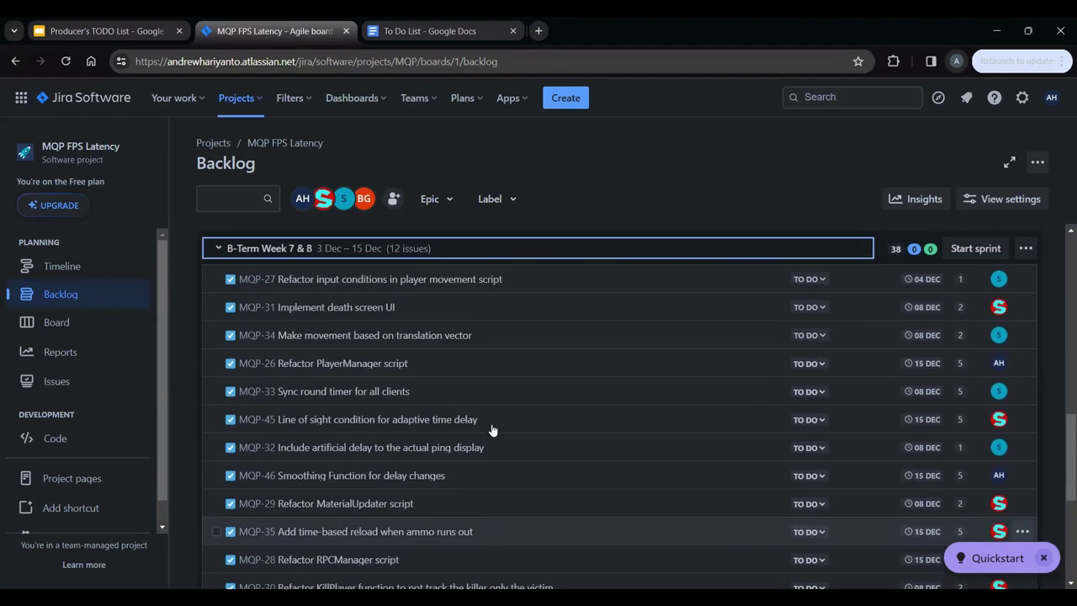
pyautogui.scroll(-1, 492, 430)
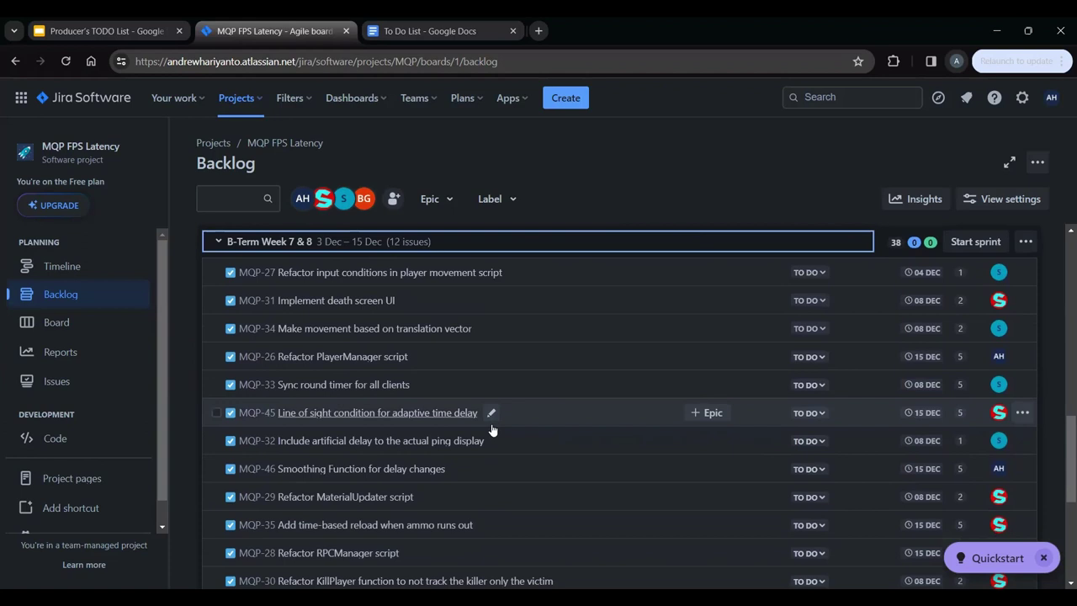
pyautogui.scroll(2, 493, 430)
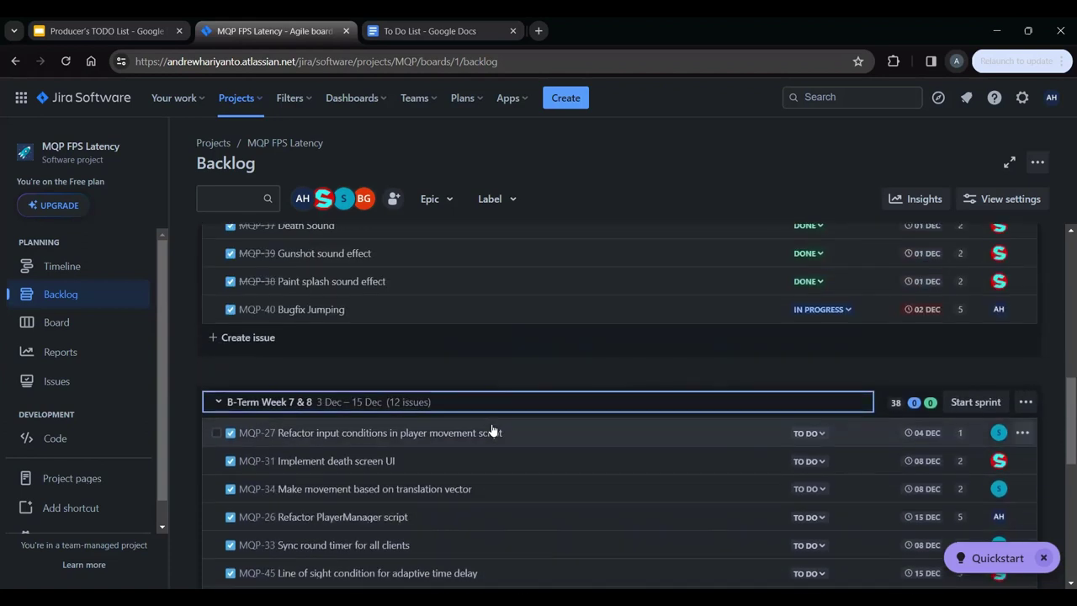
pyautogui.scroll(1, 492, 430)
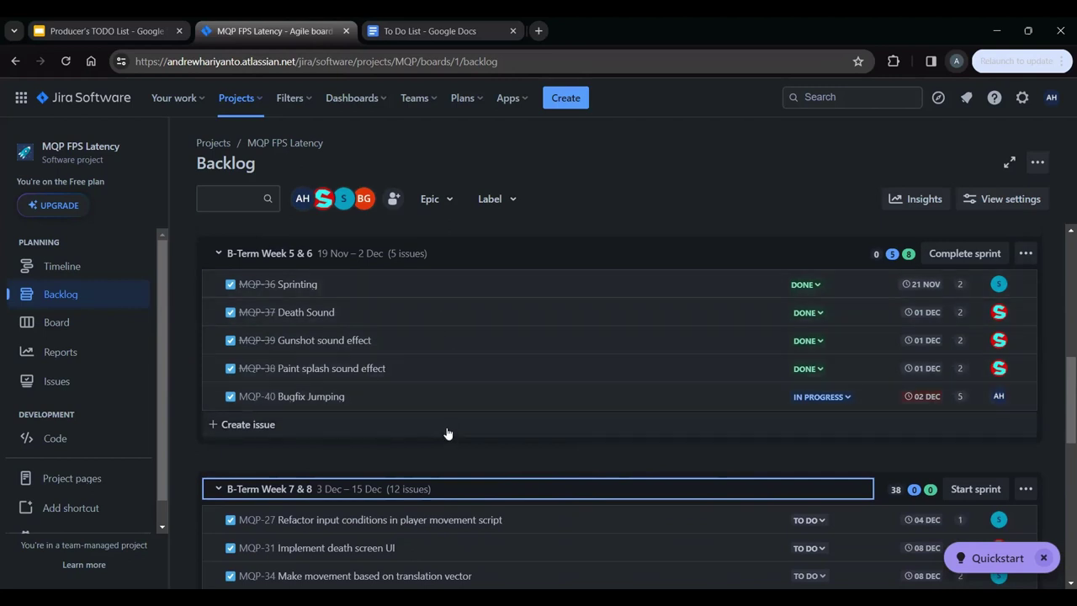
pyautogui.click(80, 337)
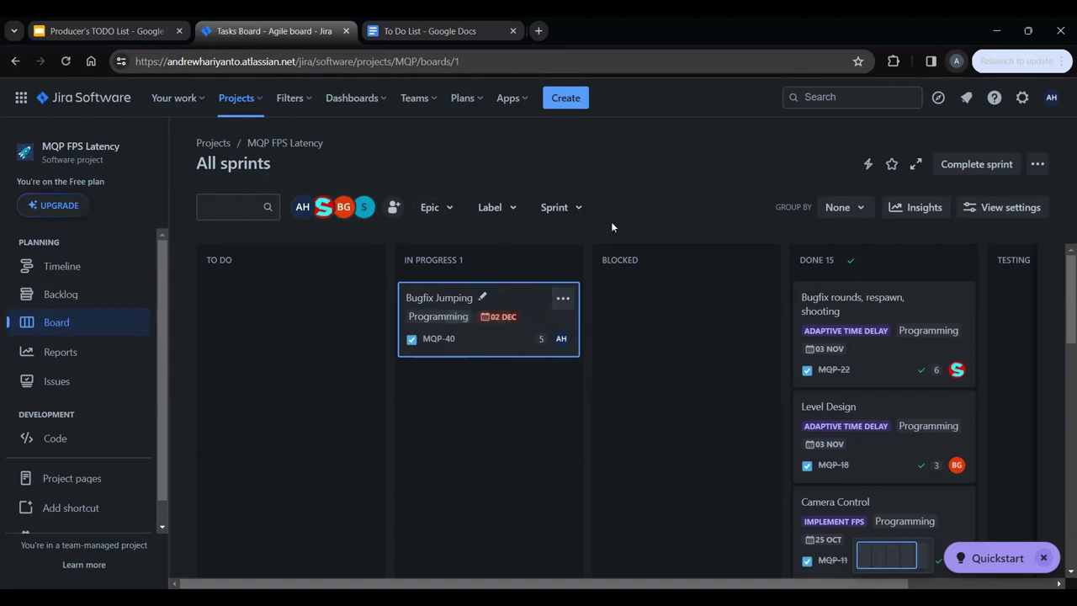
# Step: Move Bugfix Jumping (MQP-40) from sprint B-Term Week 5 & 6 into B-Term Week 7 & 8
pyautogui.click(97, 294)
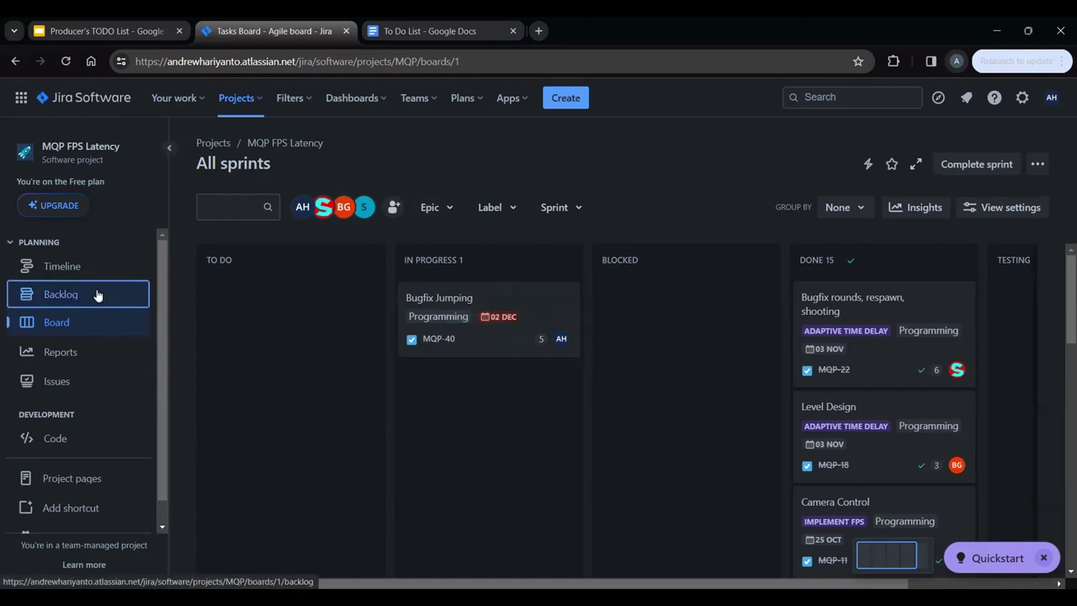
pyautogui.scroll(-10, 481, 415)
pyautogui.scroll(-2, 482, 416)
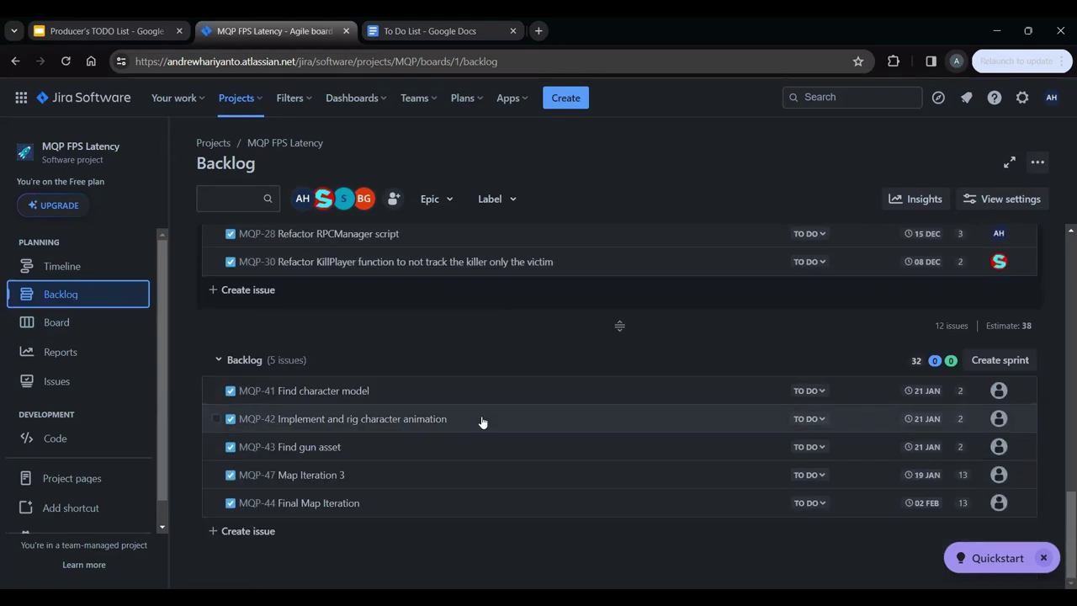
pyautogui.scroll(2, 383, 449)
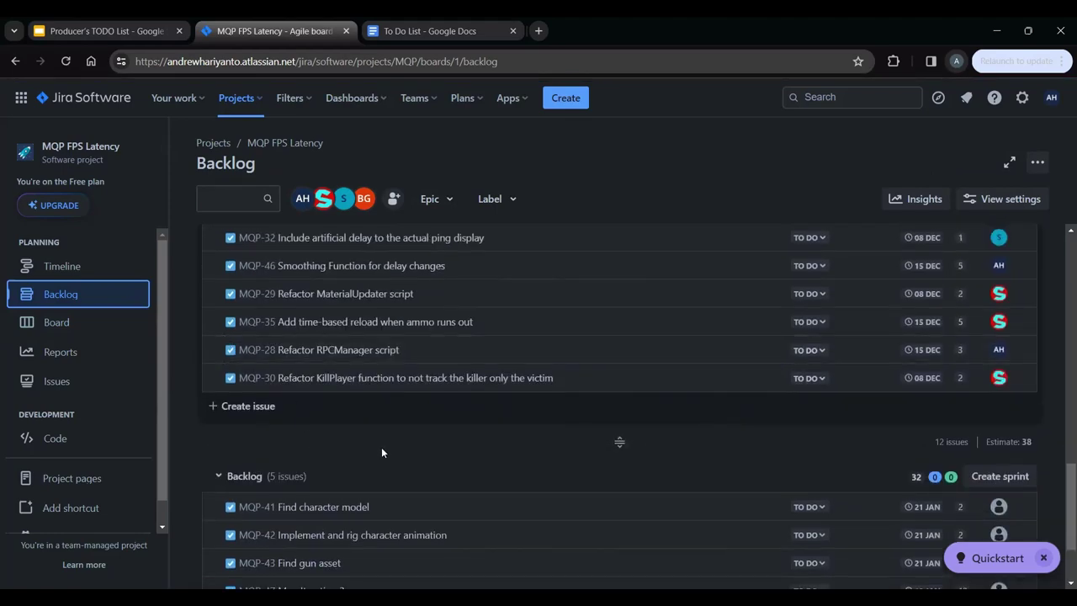
pyautogui.scroll(2, 384, 450)
pyautogui.scroll(3, 383, 449)
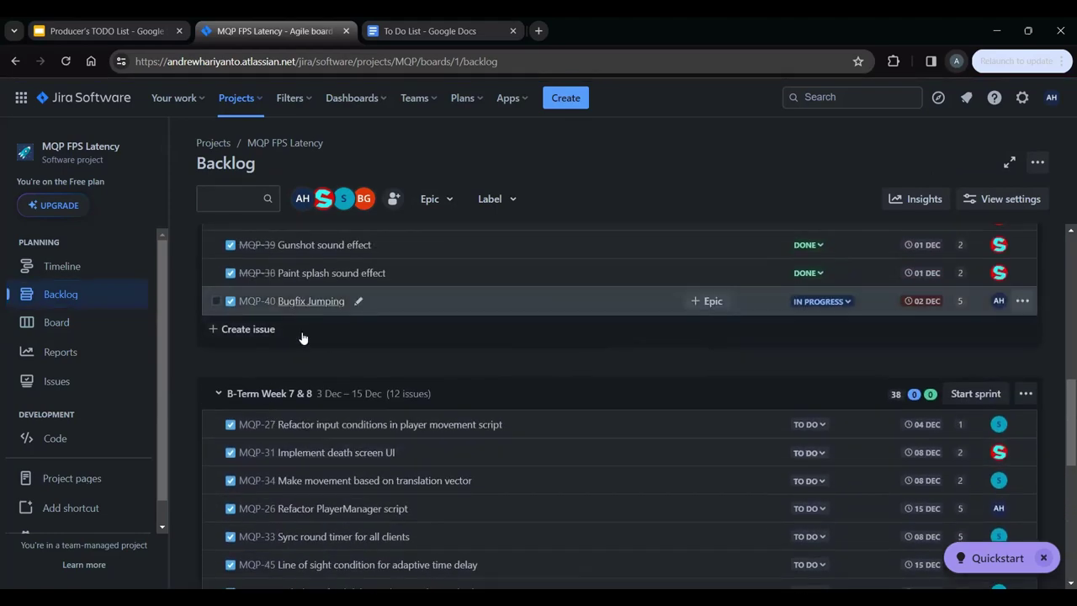
pyautogui.moveTo(314, 422); pyautogui.dragTo(314, 420)
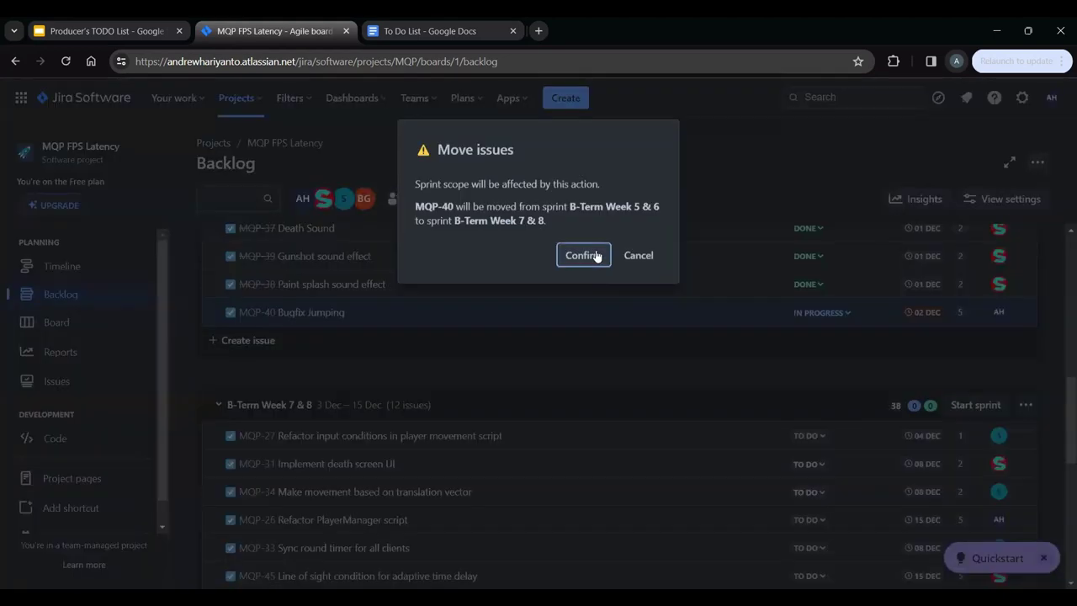
pyautogui.click(582, 257)
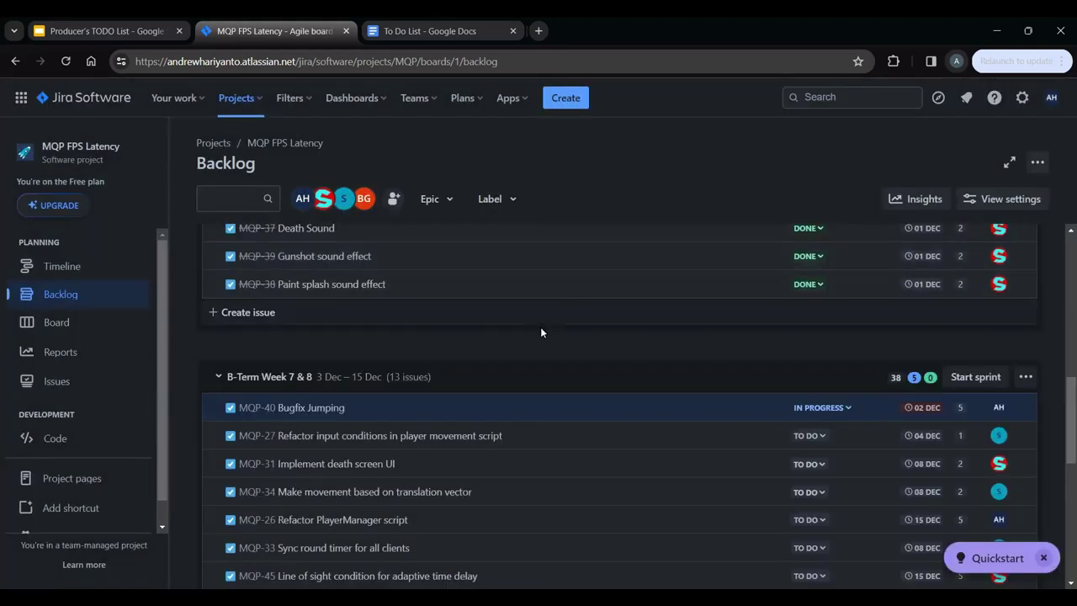
pyautogui.scroll(1, 540, 329)
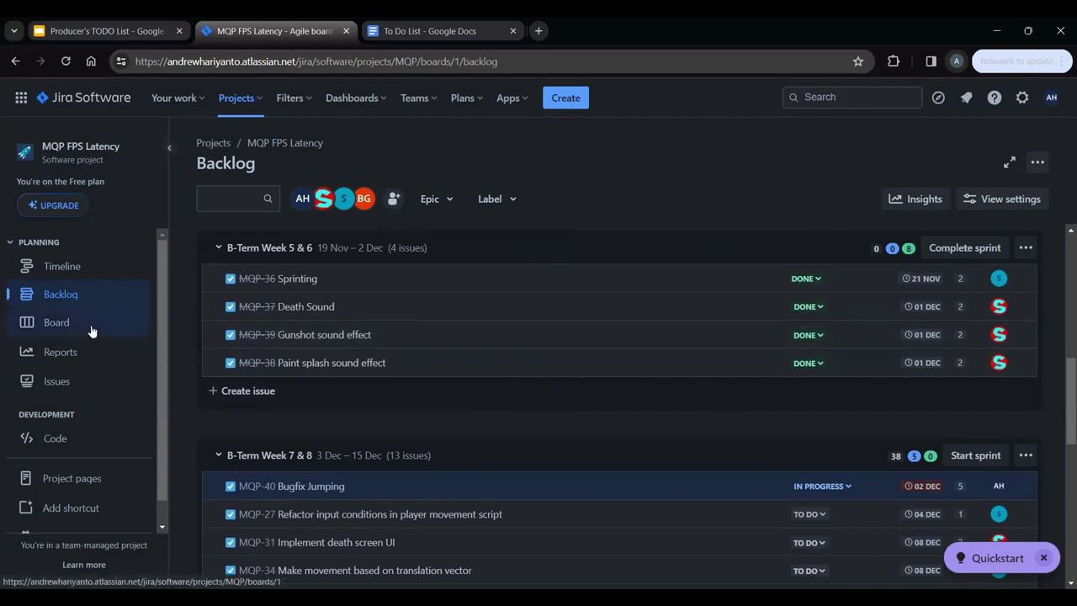
pyautogui.scroll(-1, 379, 364)
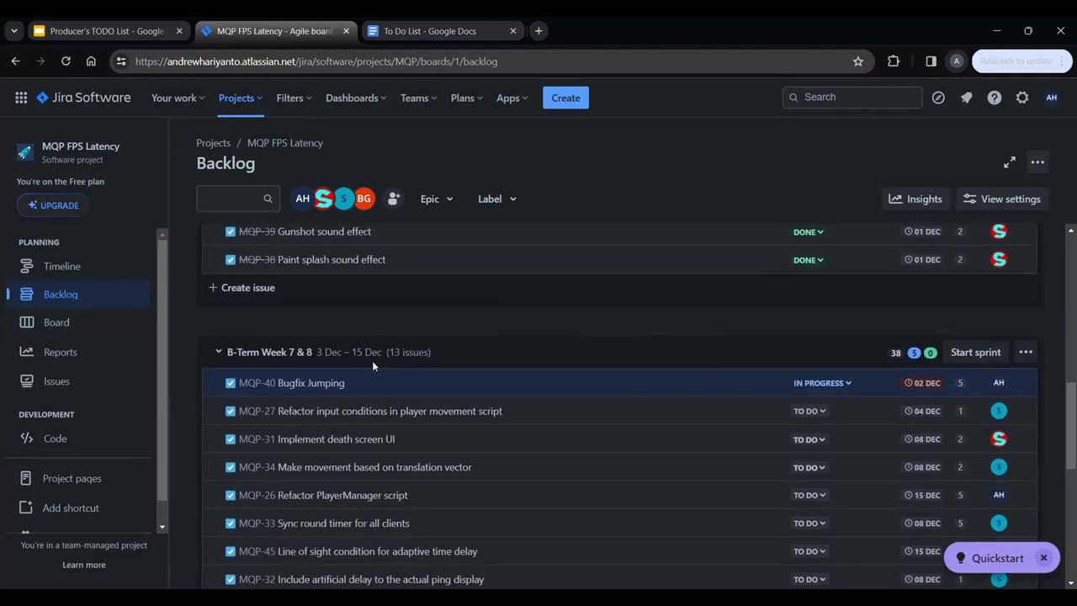
pyautogui.scroll(-1, 959, 324)
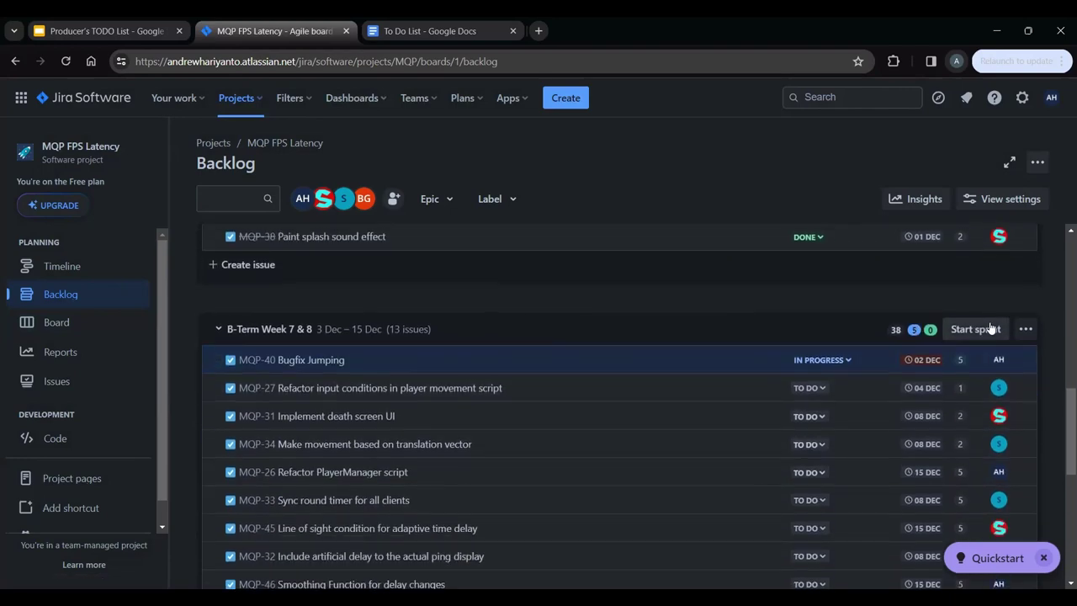
# Step: Start sprint B-Term Week 7 & 8 with its 13 issues and the shown dates
pyautogui.click(980, 329)
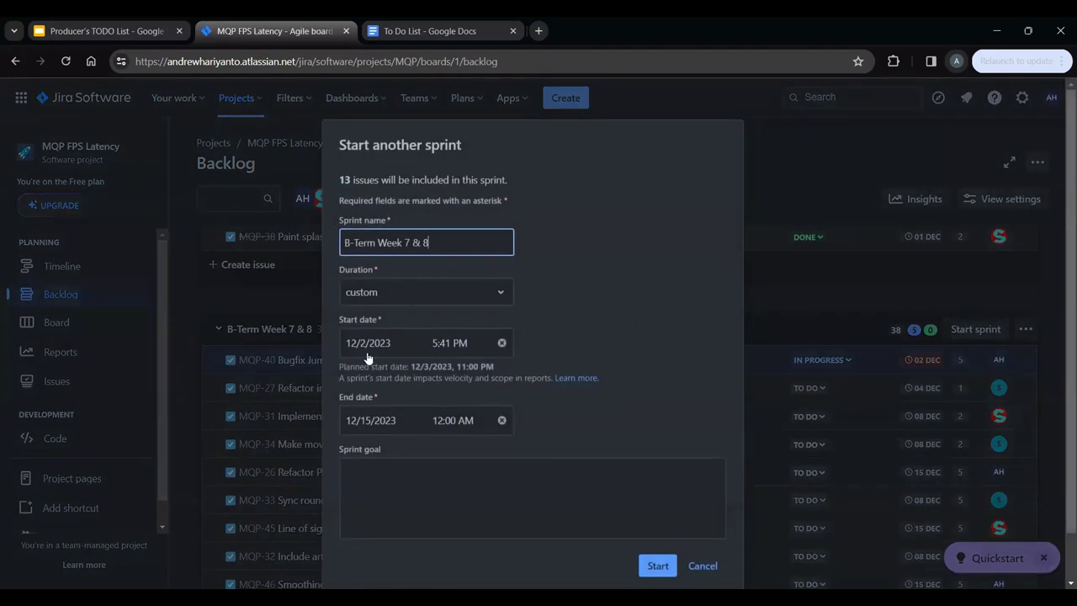
pyautogui.scroll(-1, 594, 384)
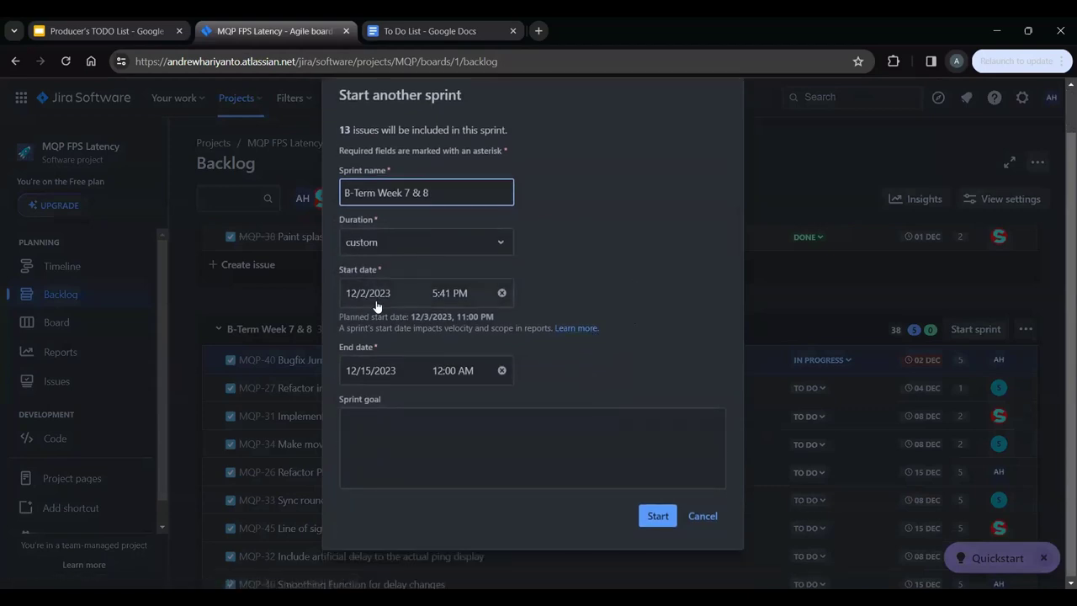
pyautogui.click(658, 515)
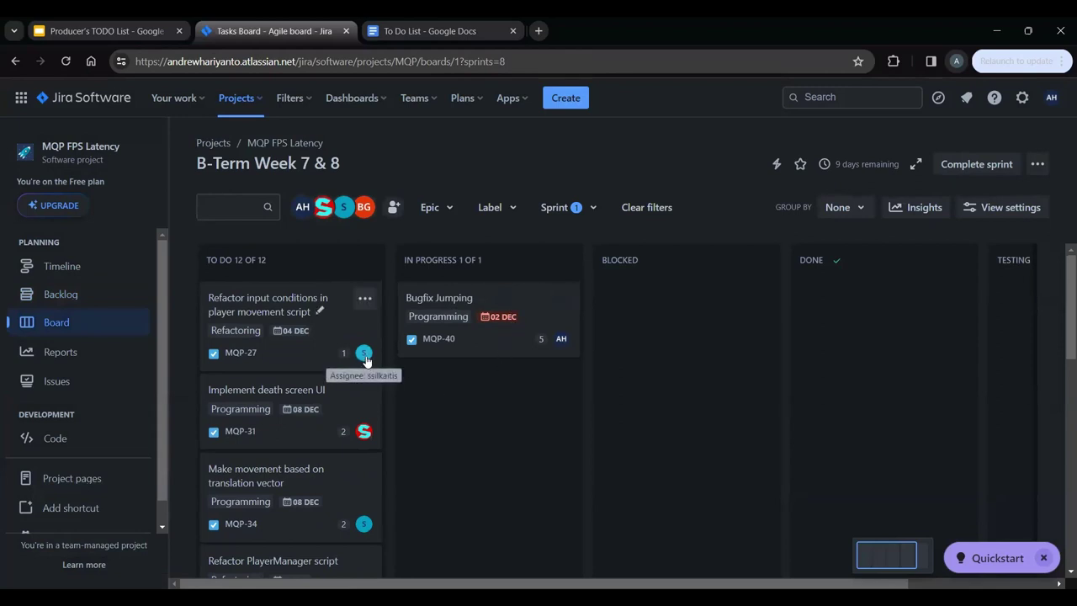
# Step: Check the MQP-27 card on the sprint board, then return to the Backlog
pyautogui.click(264, 335)
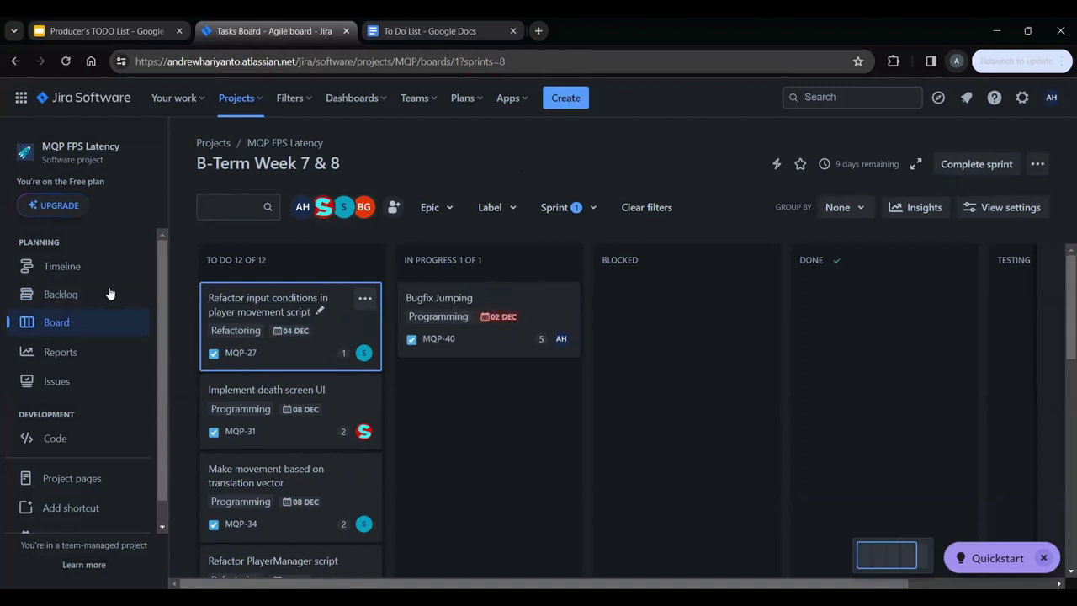
pyautogui.scroll(-10, 313, 325)
pyautogui.scroll(10, 313, 320)
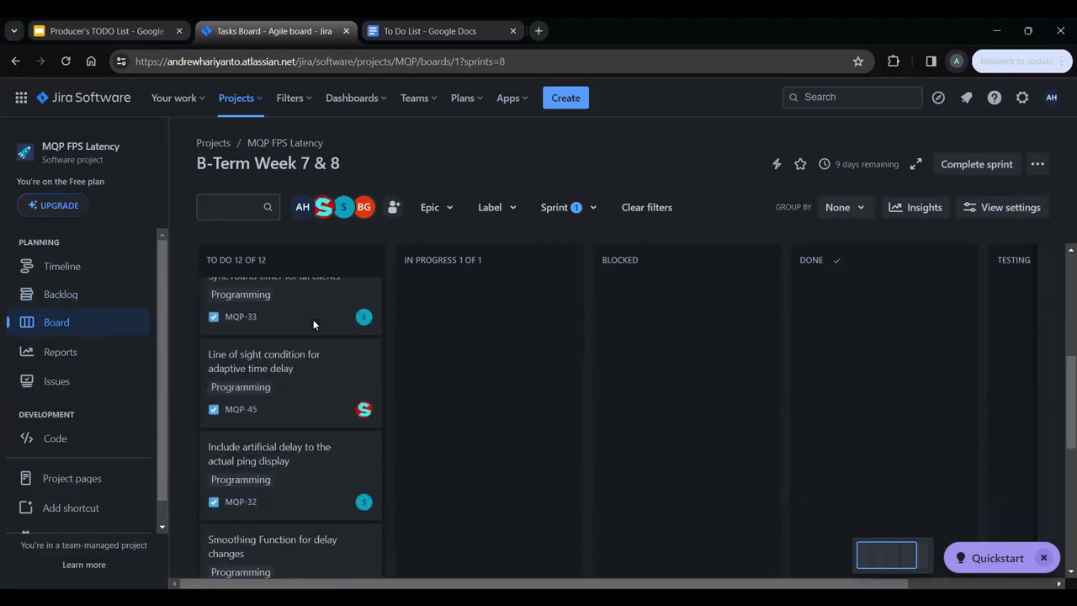
pyautogui.click(46, 294)
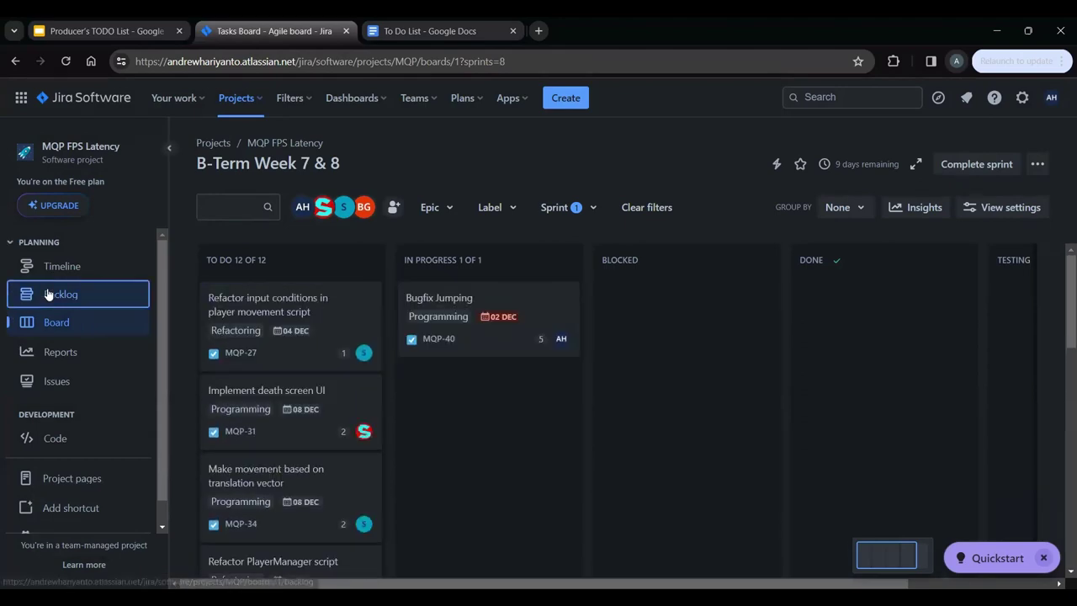
pyautogui.scroll(-4, 436, 437)
pyautogui.scroll(-10, 436, 436)
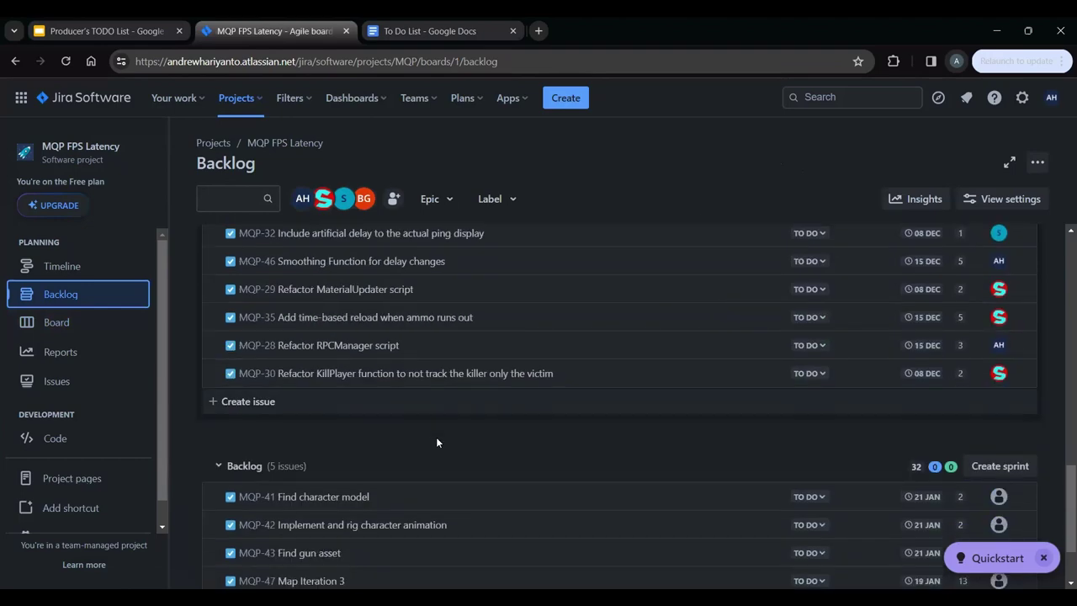
pyautogui.click(350, 104)
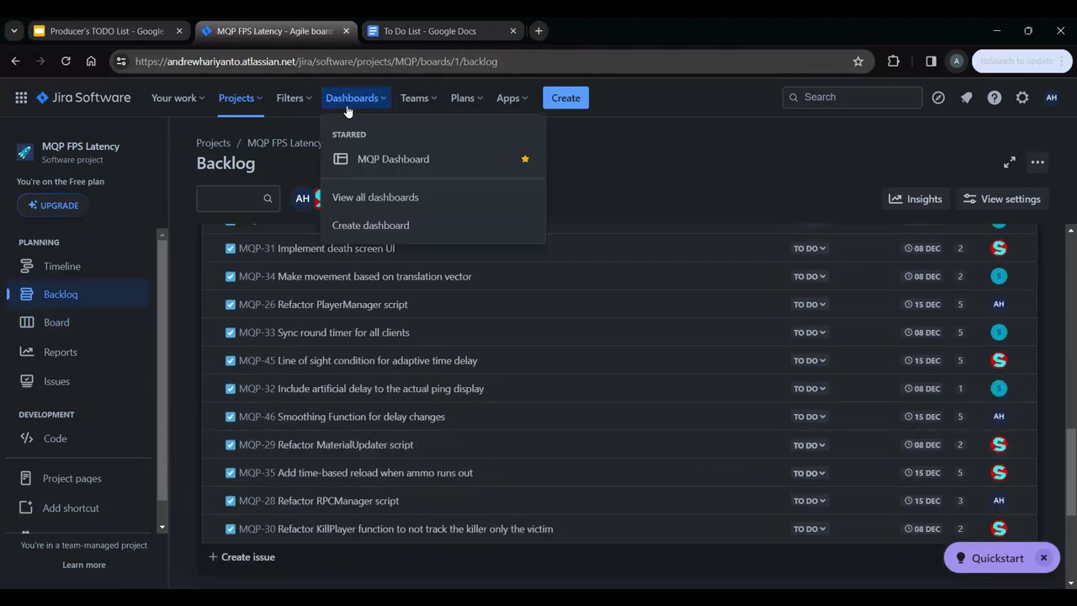
pyautogui.click(372, 163)
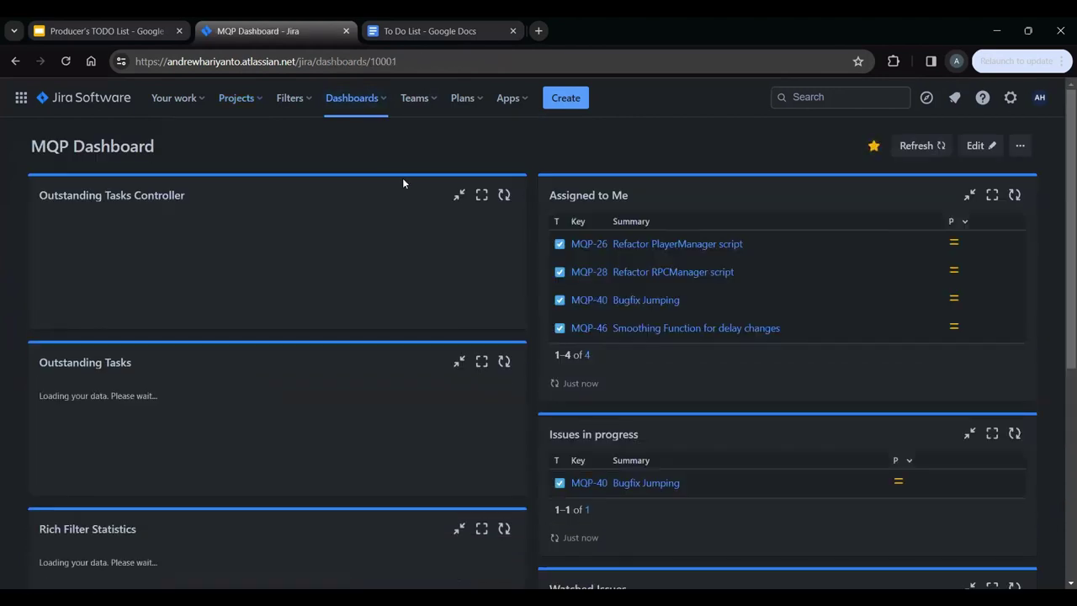
pyautogui.scroll(-2, 748, 295)
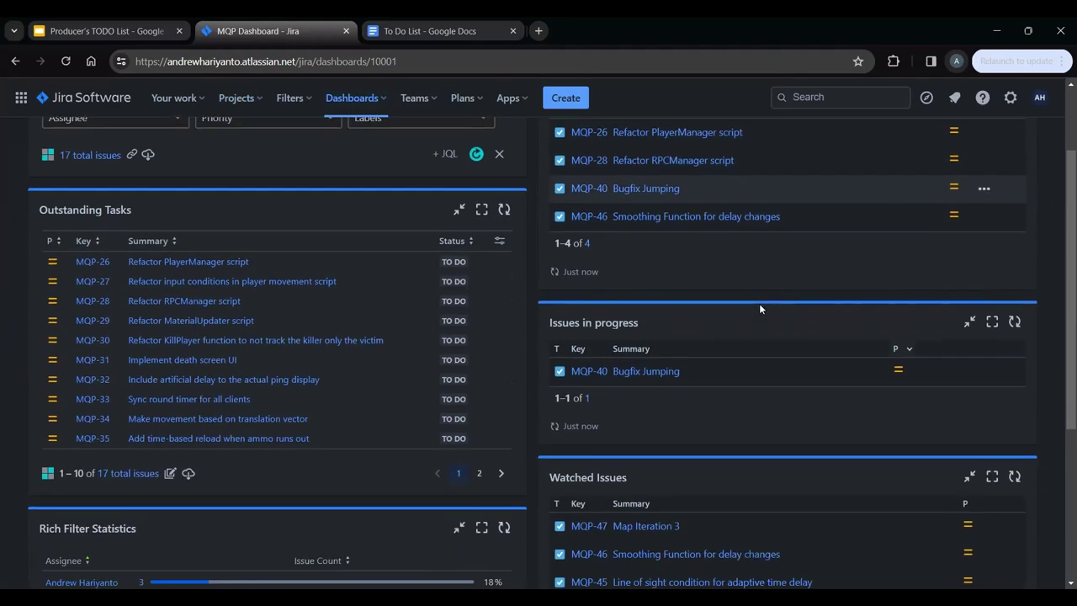
pyautogui.scroll(-3, 713, 408)
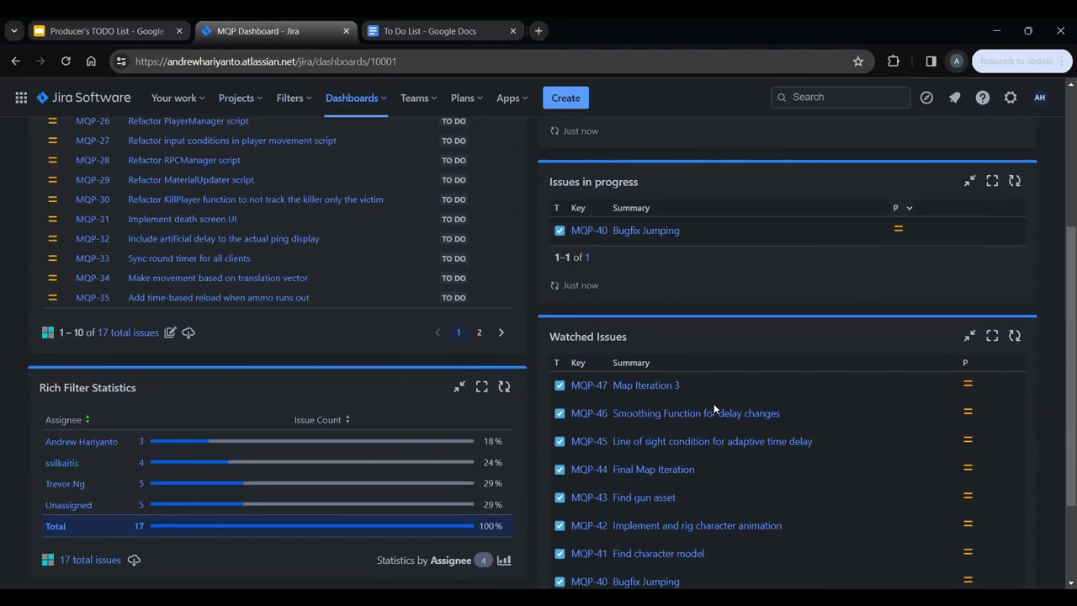
pyautogui.scroll(5, 713, 408)
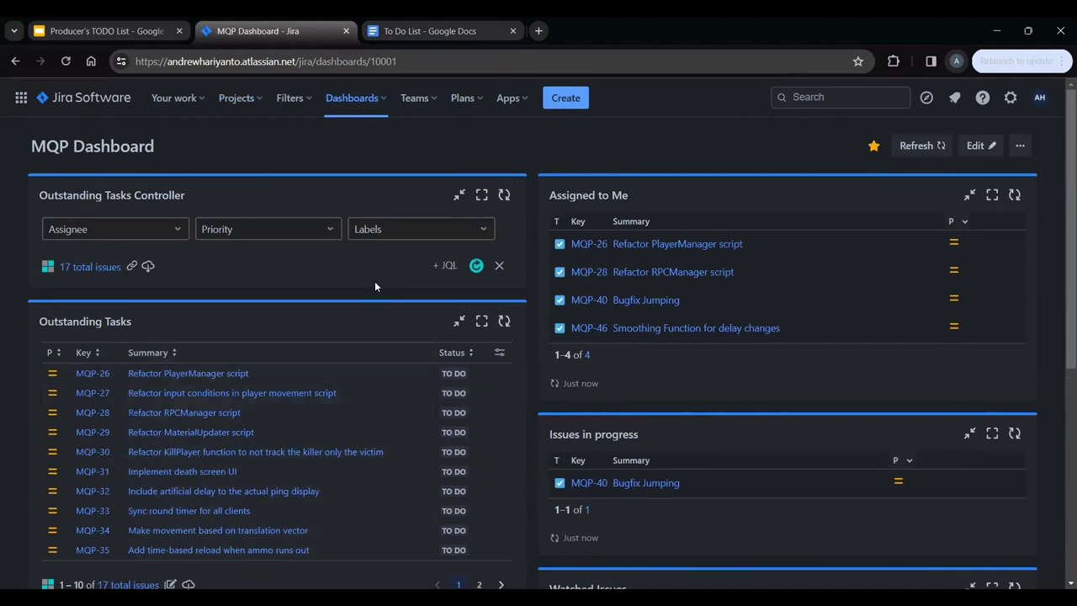
# Step: Put the MQP Dashboard into editing mode and dismiss the Add a Gadget panel
pyautogui.click(987, 133)
pyautogui.scroll(-10, 953, 352)
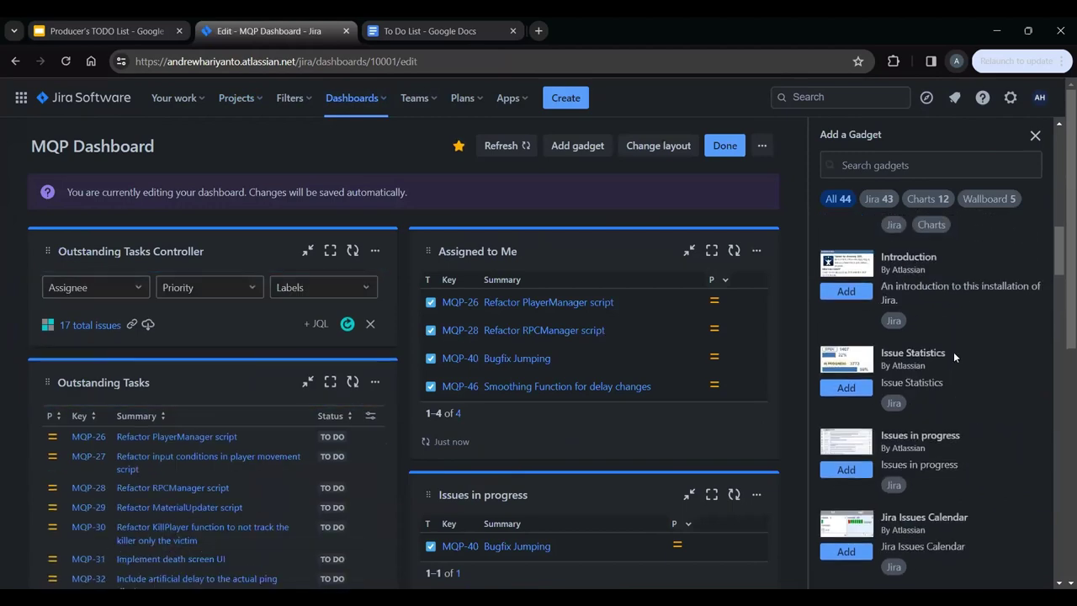
pyautogui.scroll(5, 953, 351)
pyautogui.click(1035, 136)
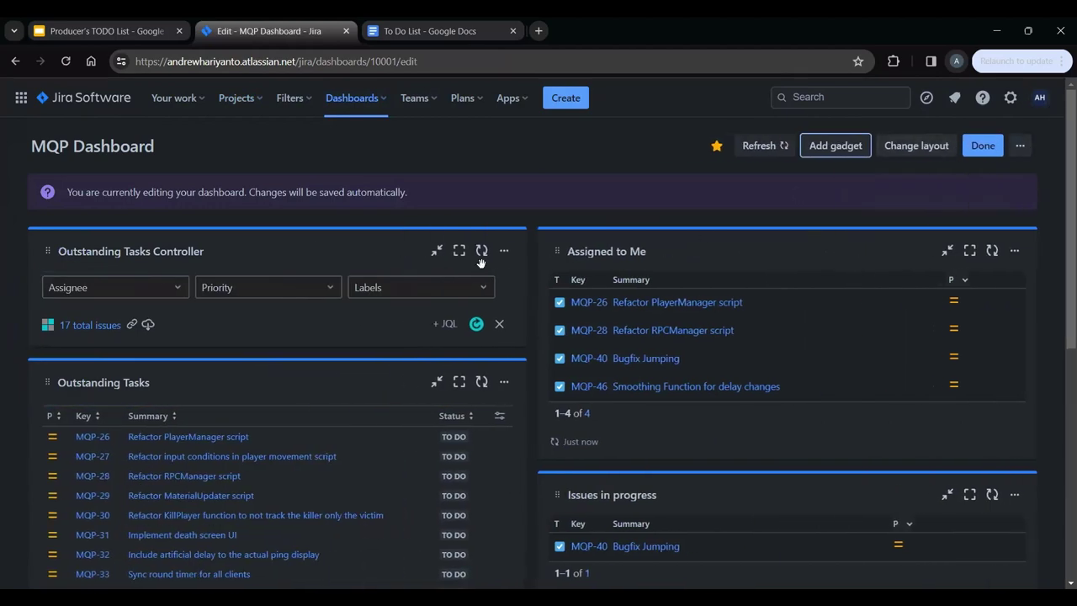
pyautogui.scroll(-1, 365, 288)
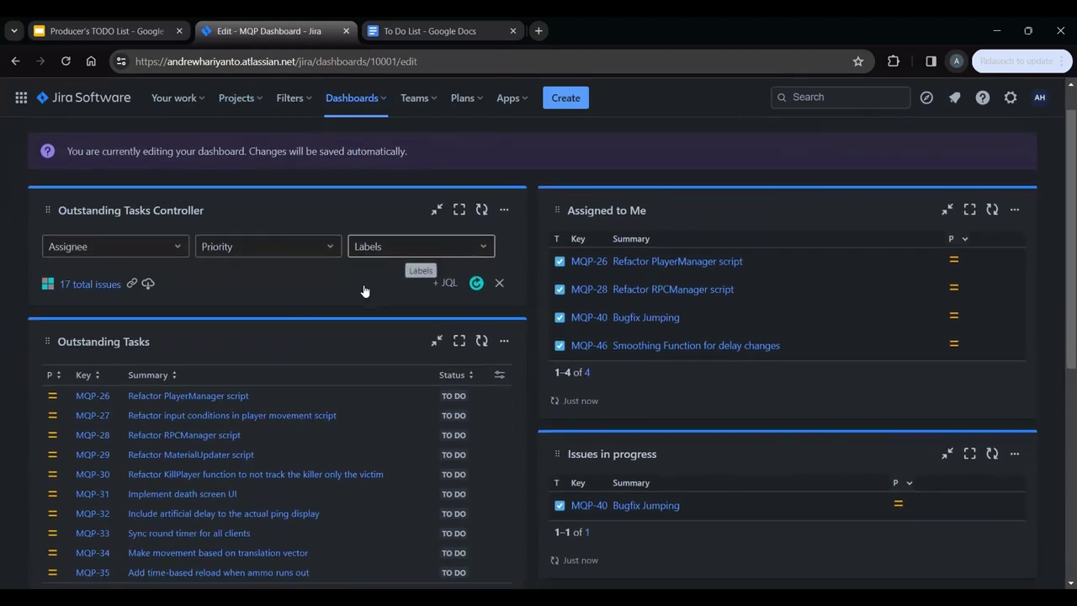
pyautogui.scroll(-1, 364, 291)
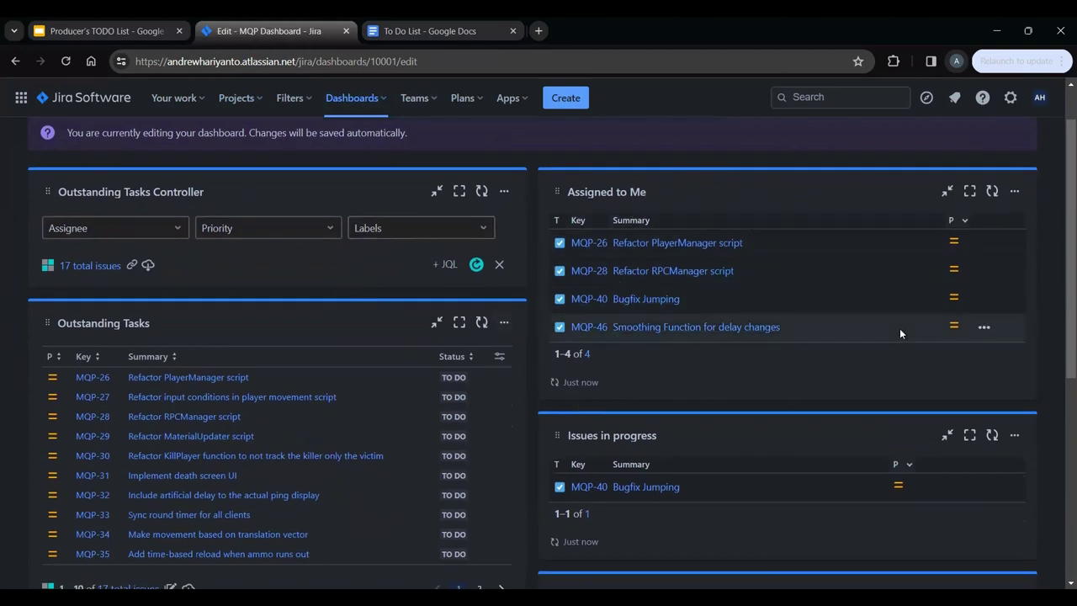
pyautogui.scroll(-3, 894, 328)
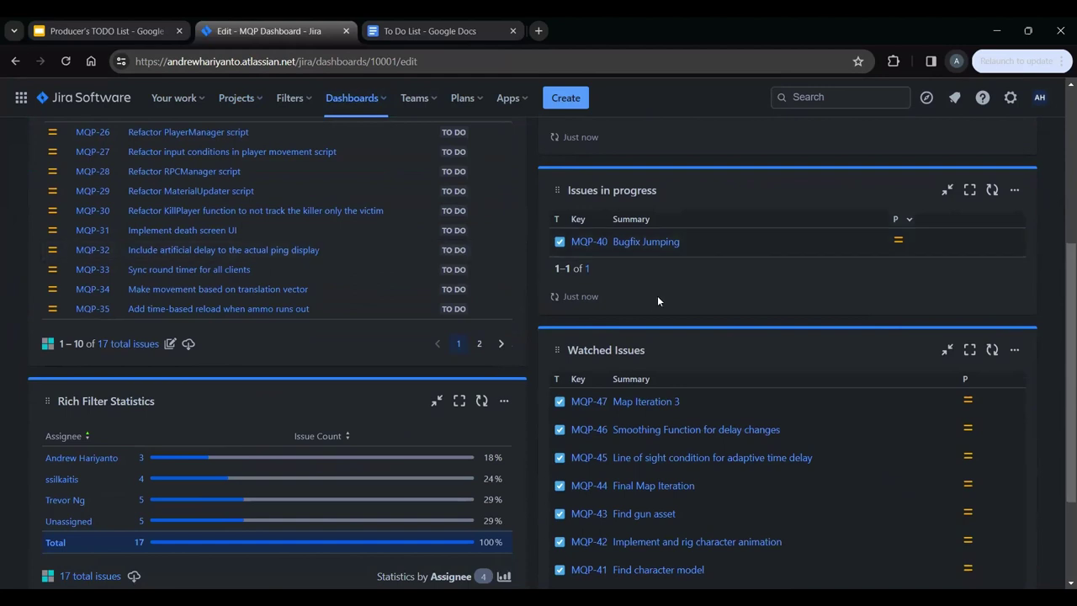
pyautogui.scroll(2, 686, 241)
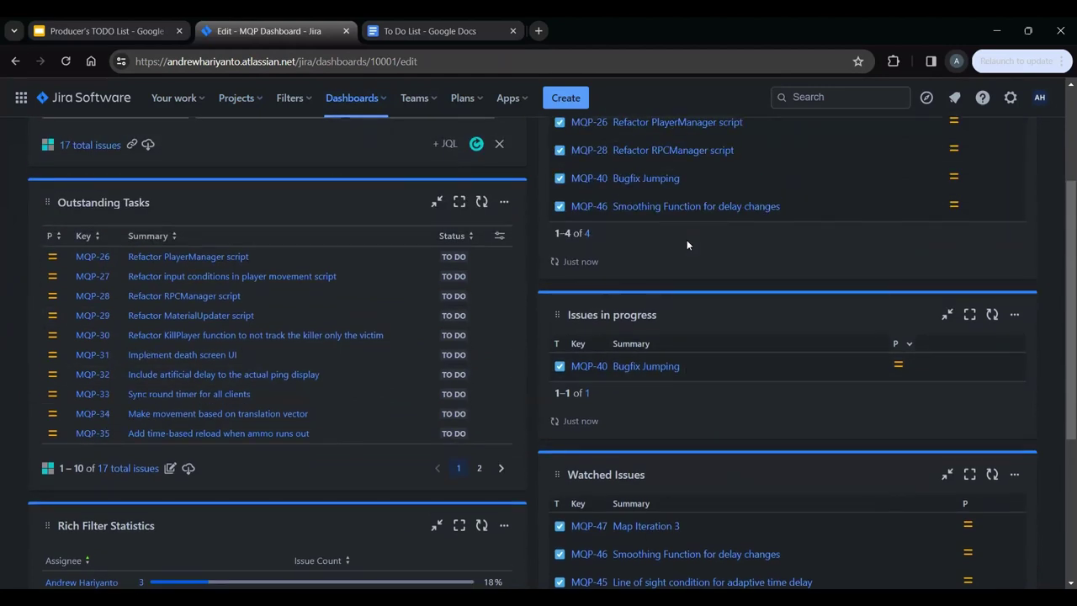
pyautogui.scroll(3, 686, 240)
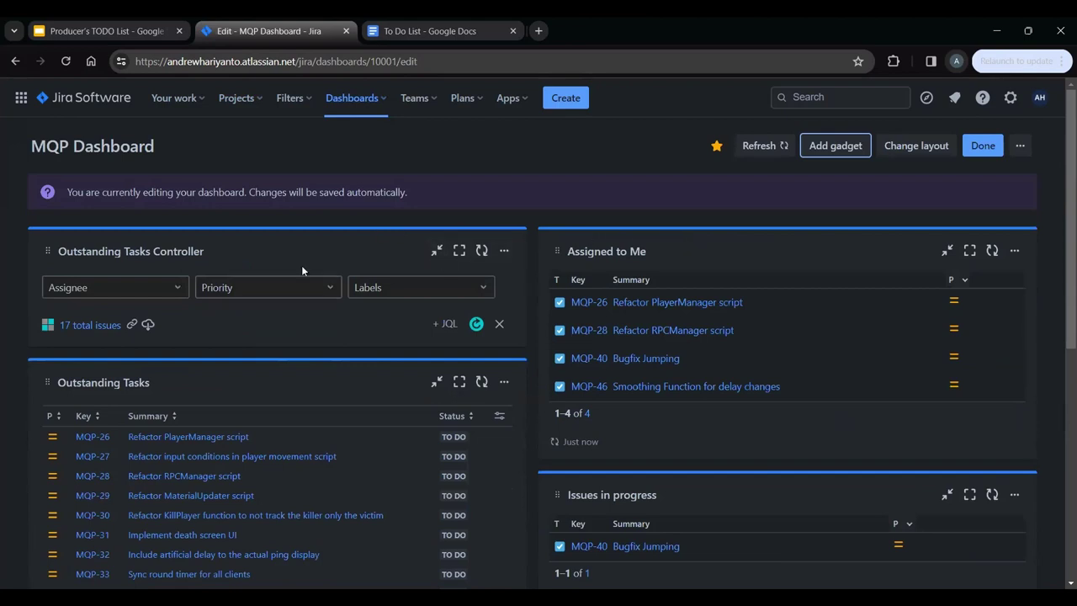
# Step: Look through the assignee, priority and label filter options in the controller
pyautogui.click(171, 281)
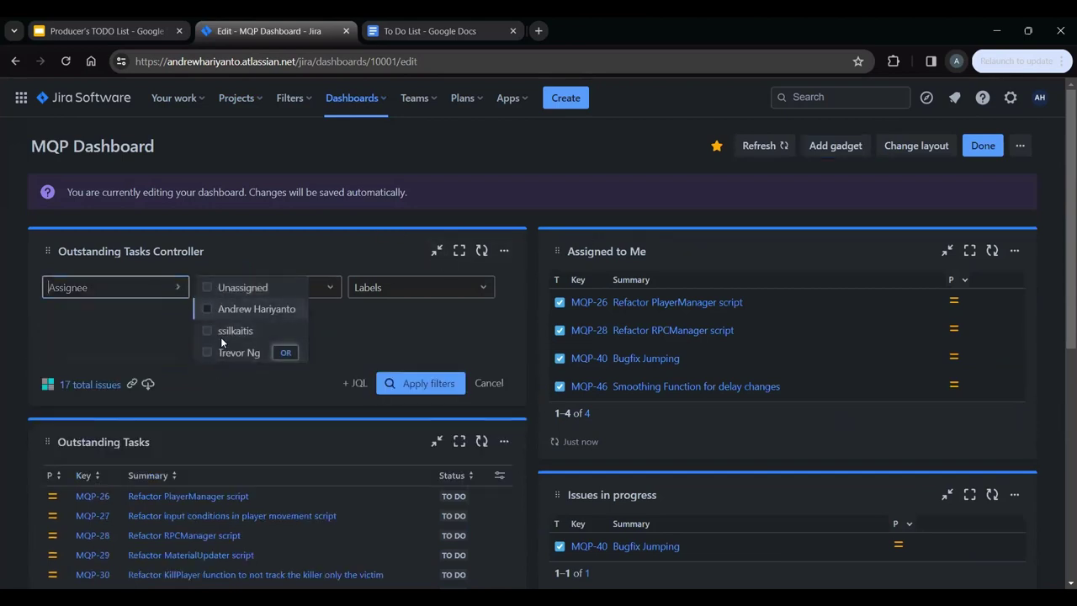
pyautogui.click(150, 338)
pyautogui.click(270, 288)
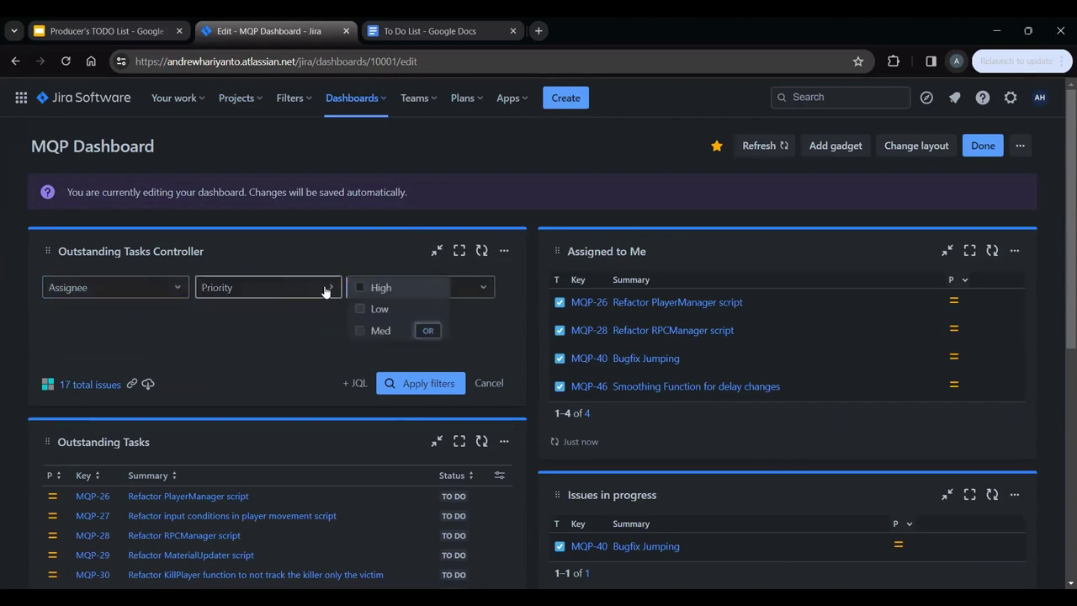
pyautogui.click(273, 339)
pyautogui.click(402, 288)
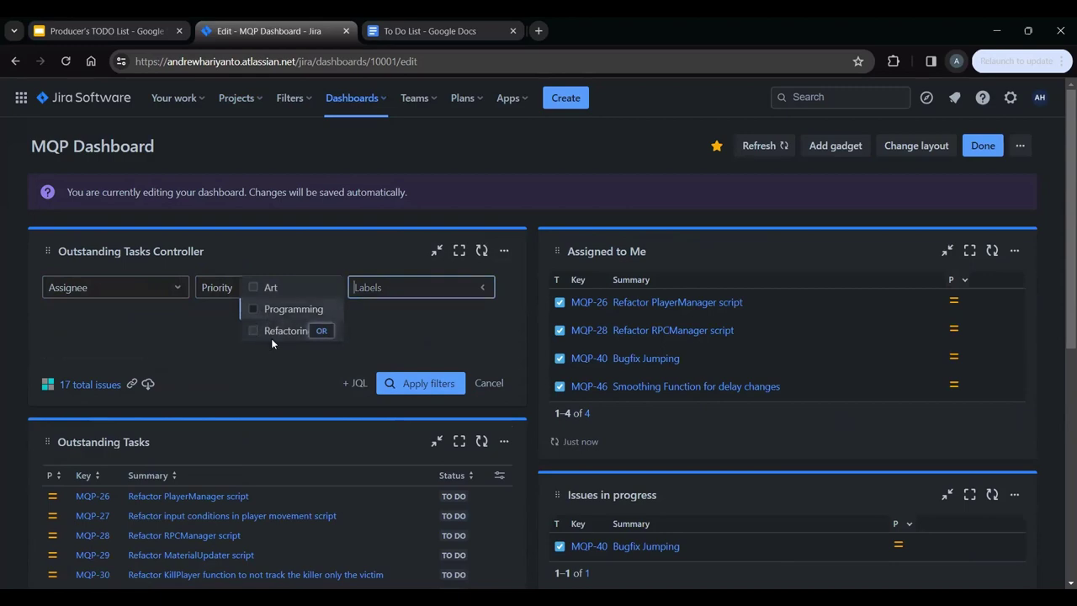
pyautogui.click(274, 359)
pyautogui.scroll(-1, 274, 354)
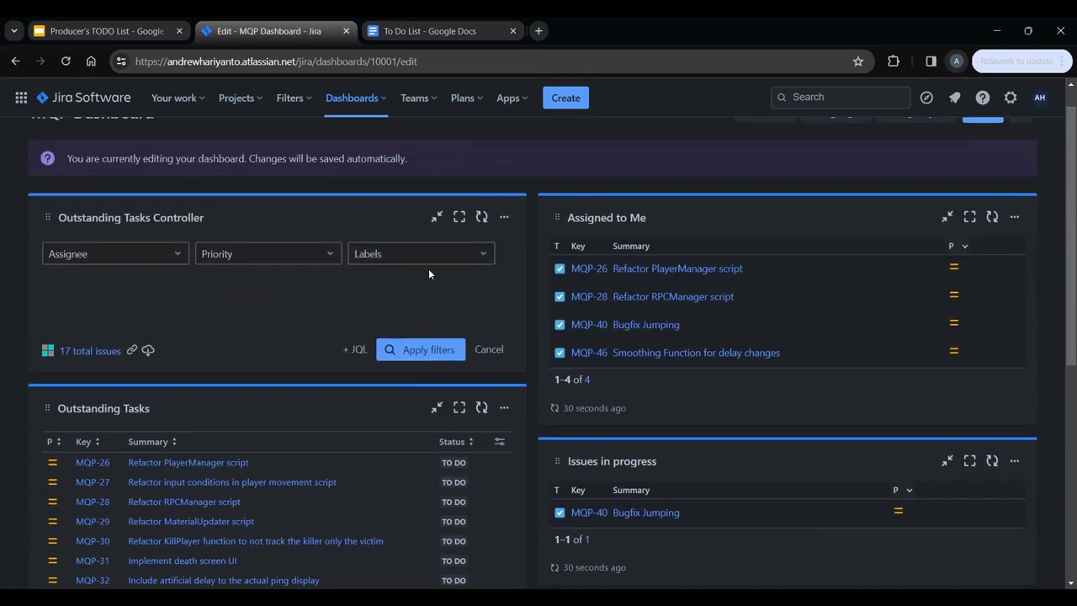
# Step: Filter the outstanding tasks to the Programming label, leaving 9 issues
pyautogui.click(409, 252)
pyautogui.click(250, 277)
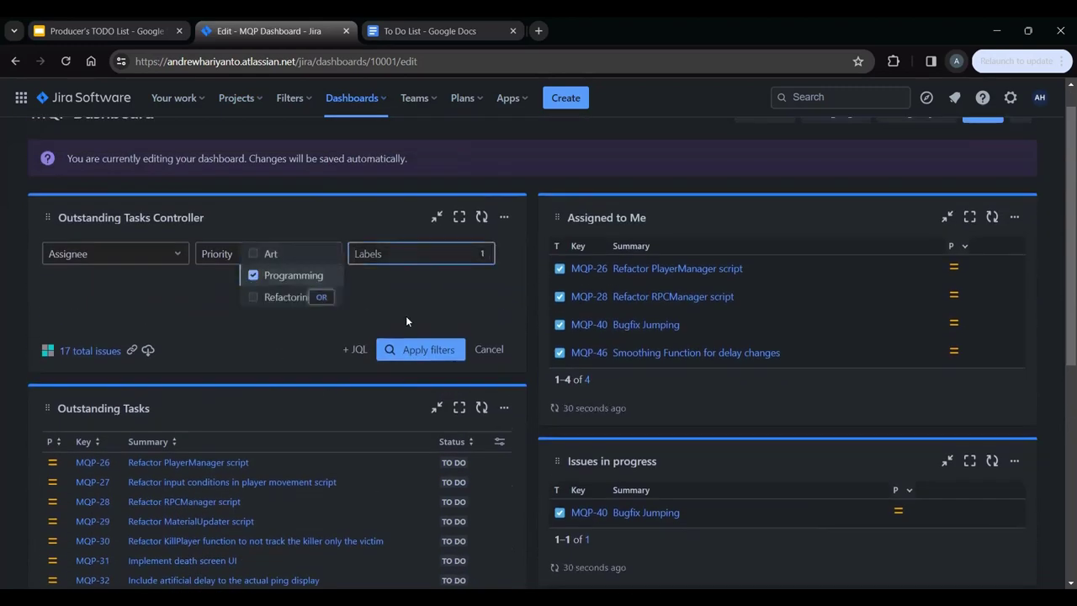
pyautogui.click(406, 349)
pyautogui.scroll(-1, 399, 347)
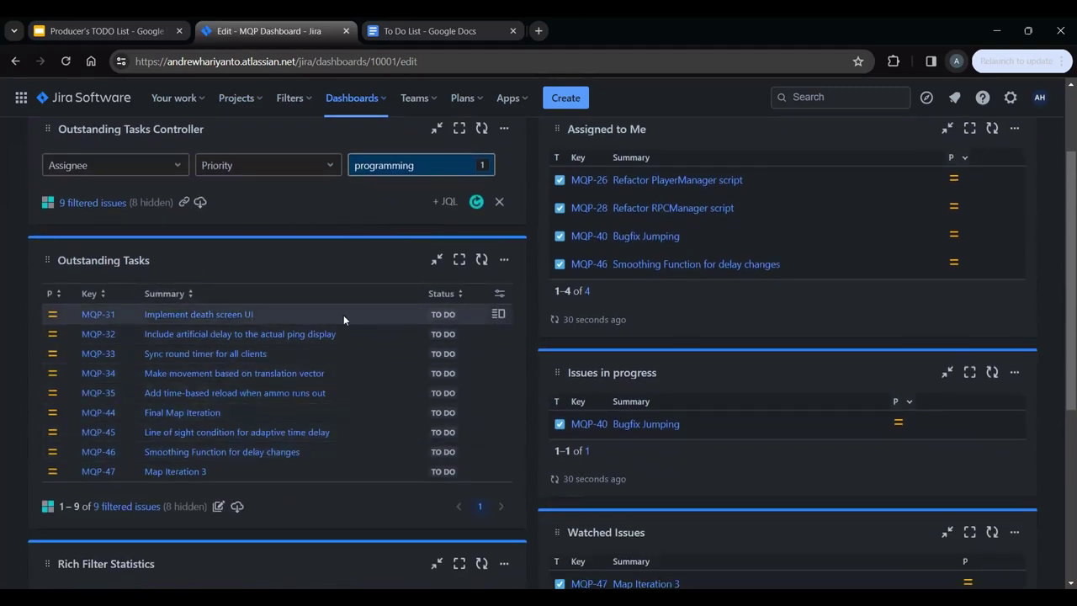
pyautogui.scroll(-3, 343, 318)
pyautogui.scroll(-1, 343, 319)
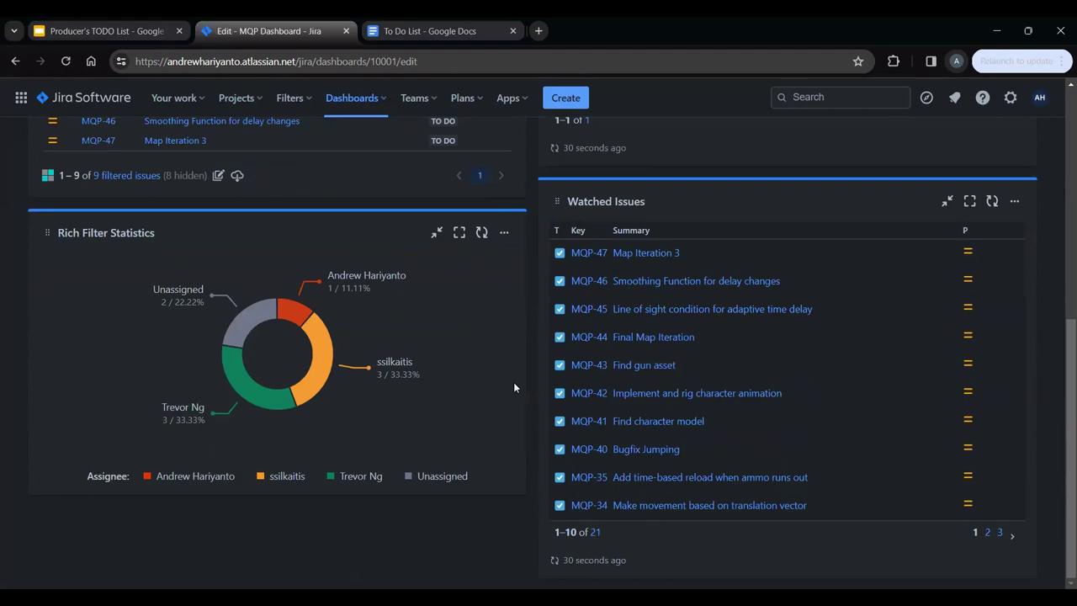
# Step: Scroll through the dashboard being edited to review its gadgets
pyautogui.scroll(7, 513, 382)
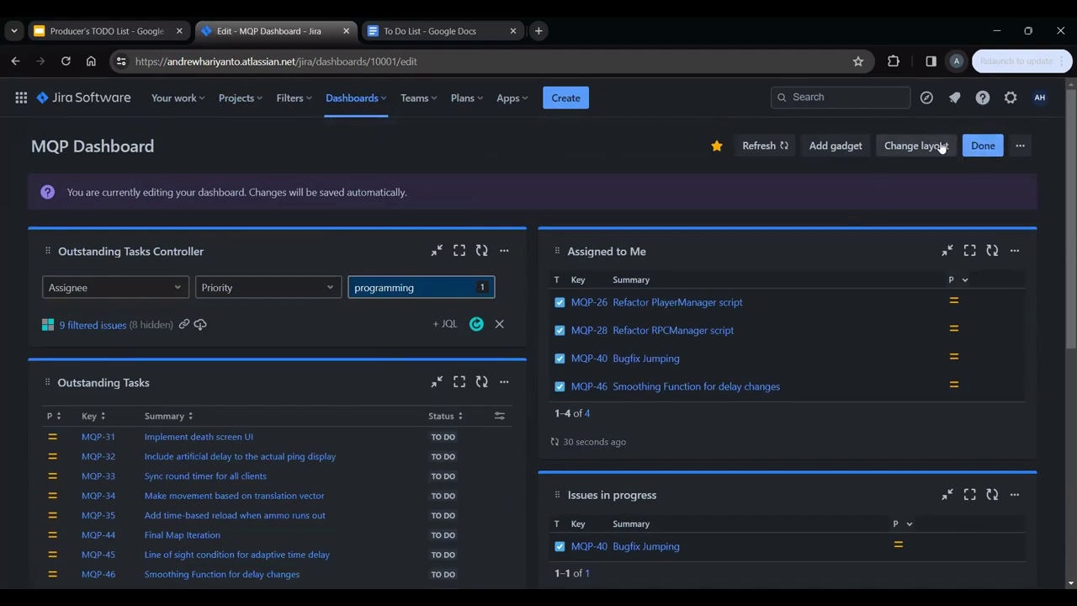
pyautogui.scroll(-12, 956, 283)
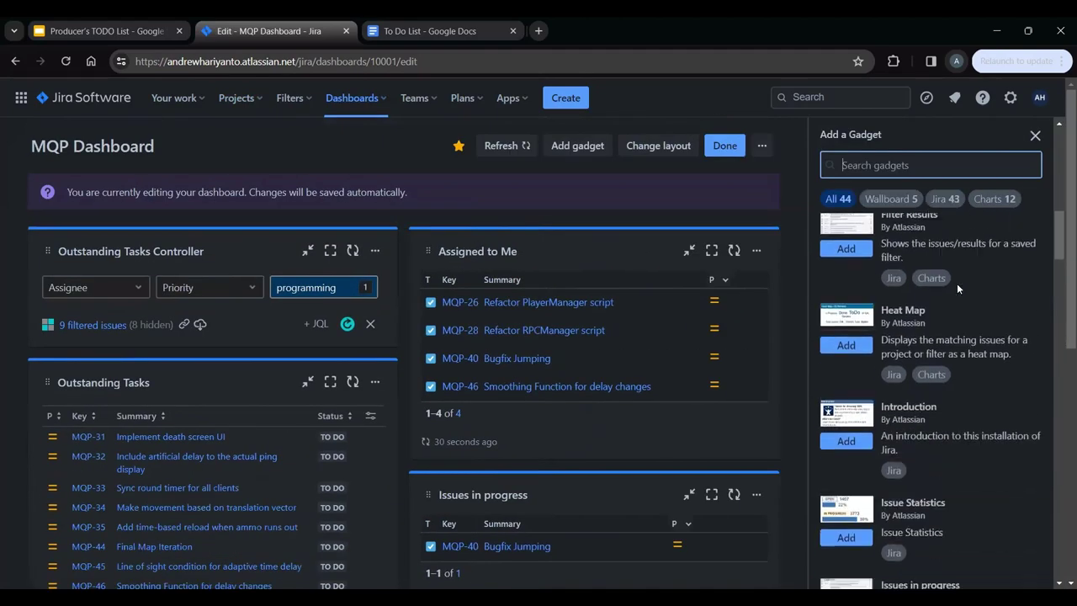
pyautogui.scroll(-4, 957, 284)
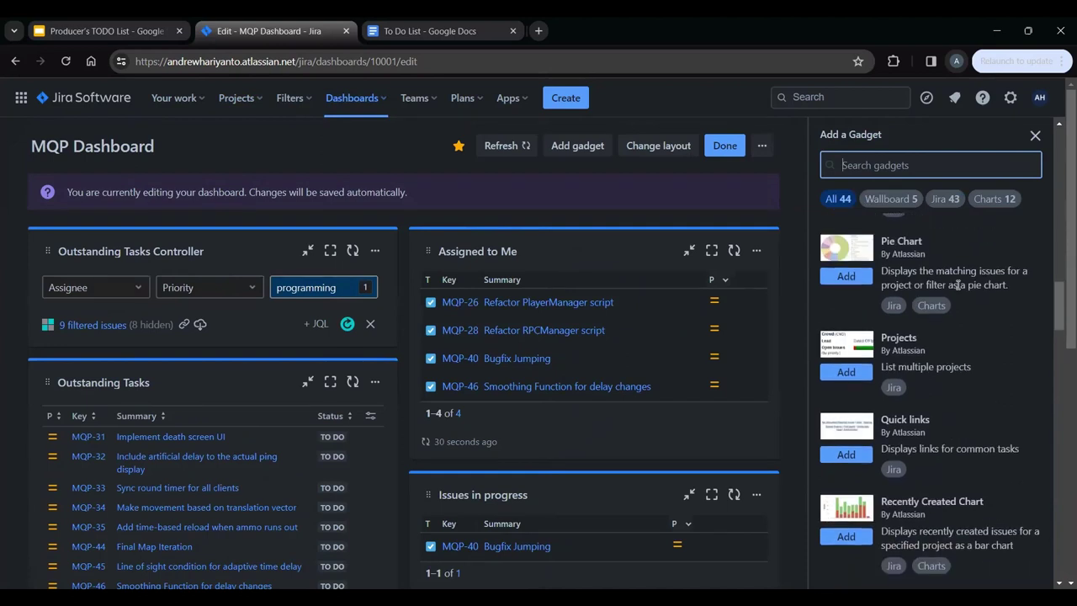
pyautogui.scroll(-1, 958, 284)
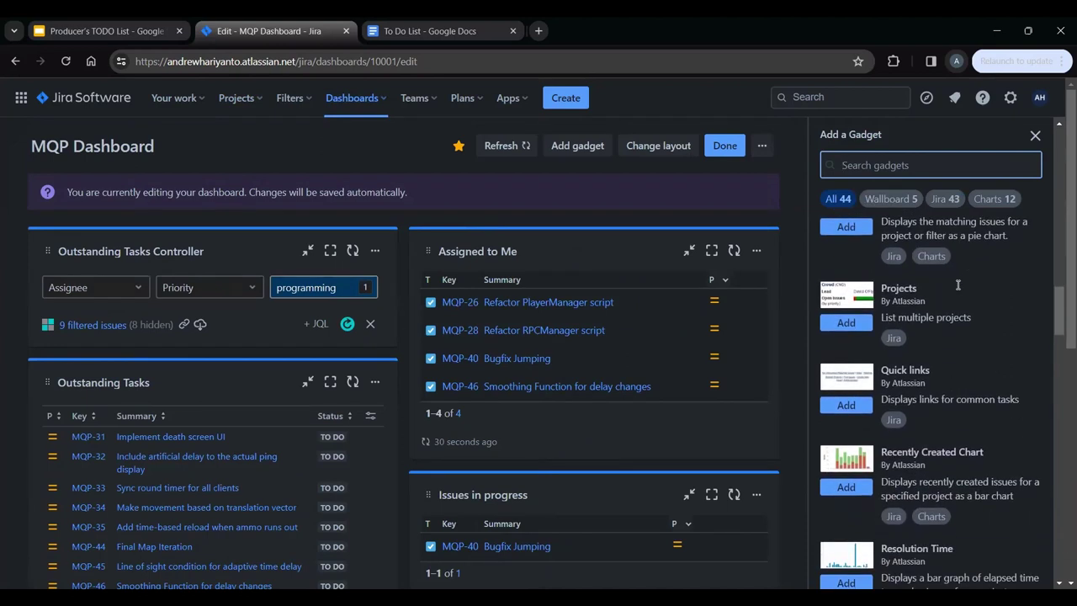
pyautogui.scroll(-3, 957, 284)
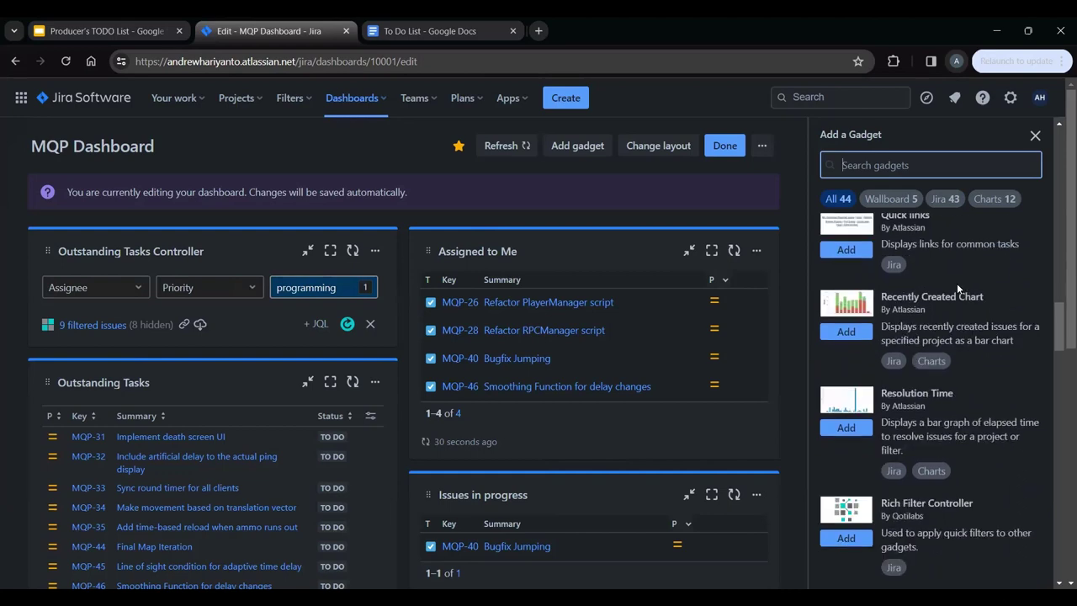
pyautogui.scroll(-5, 956, 284)
pyautogui.scroll(-2, 956, 283)
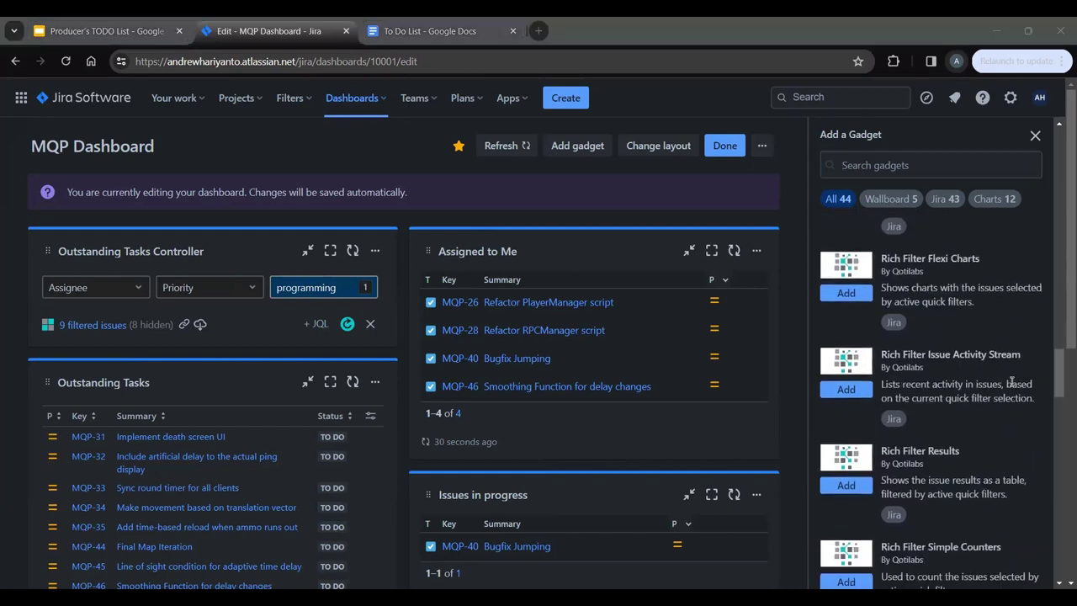
pyautogui.scroll(-3, 1011, 381)
pyautogui.scroll(1, 959, 353)
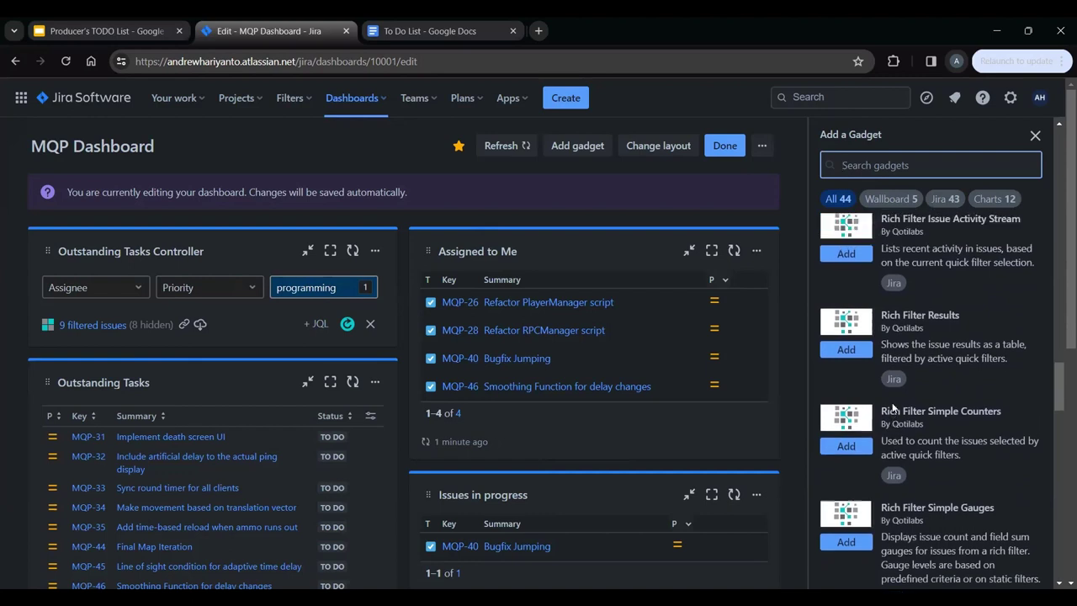
# Step: Search the gadget catalogue for 'stats' to find the statistics gadgets
pyautogui.click(863, 161)
pyautogui.write('stats')
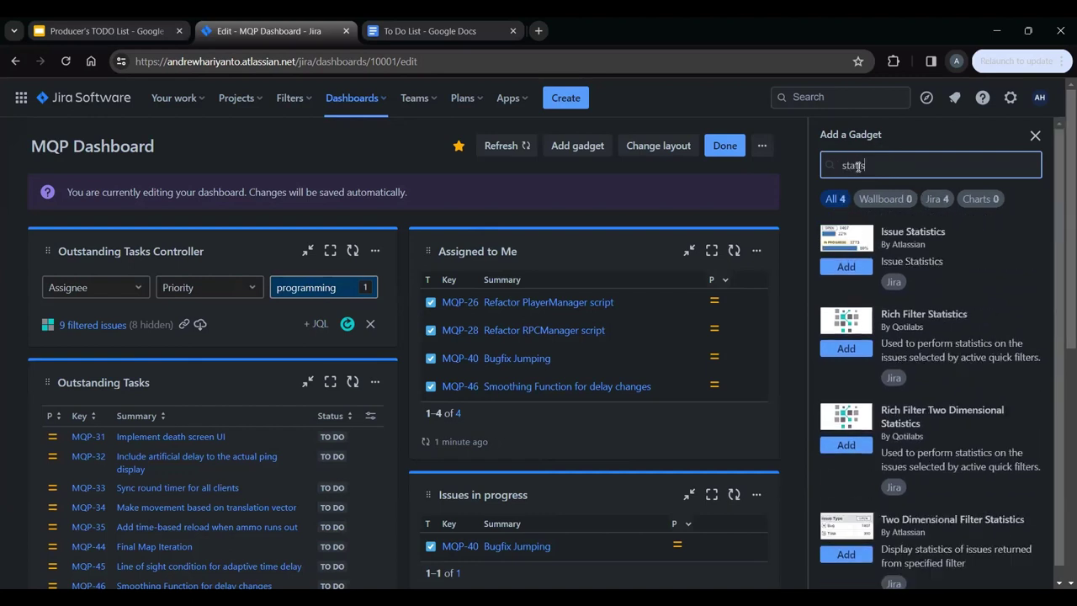
pyautogui.scroll(-1, 932, 360)
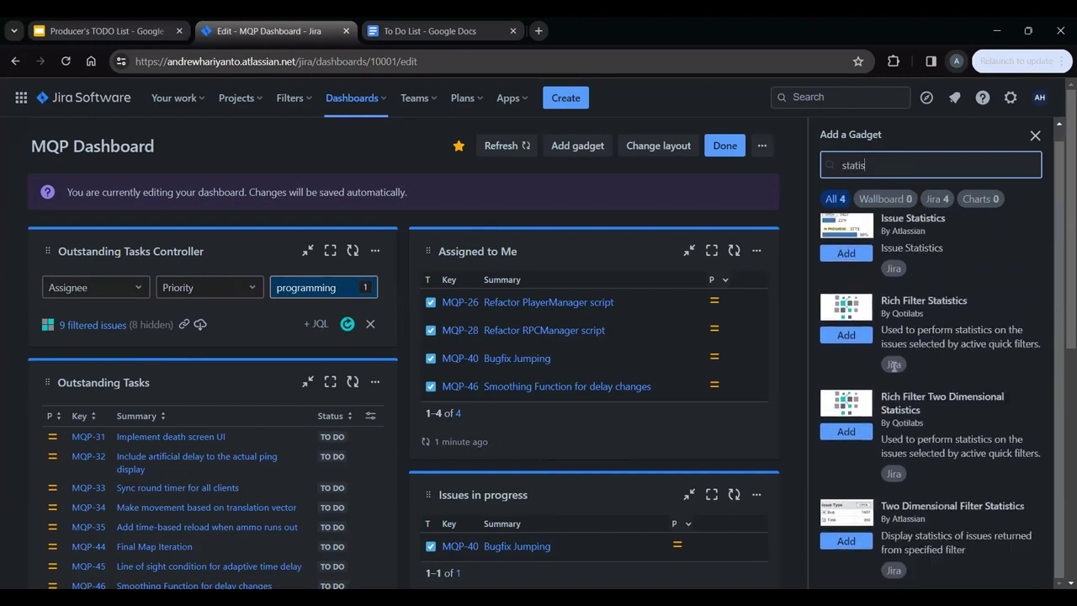
# Step: Add Rich Filter Statistics based on Outstanding Tasks per Assignee, broken down by Assignee
pyautogui.click(845, 335)
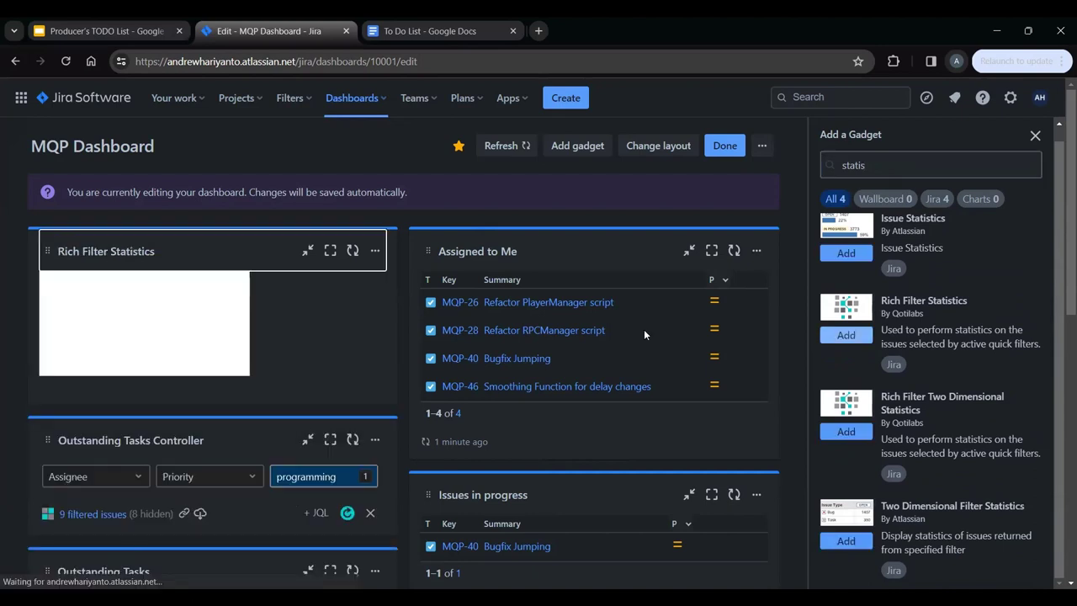
pyautogui.scroll(-1, 211, 401)
pyautogui.click(125, 238)
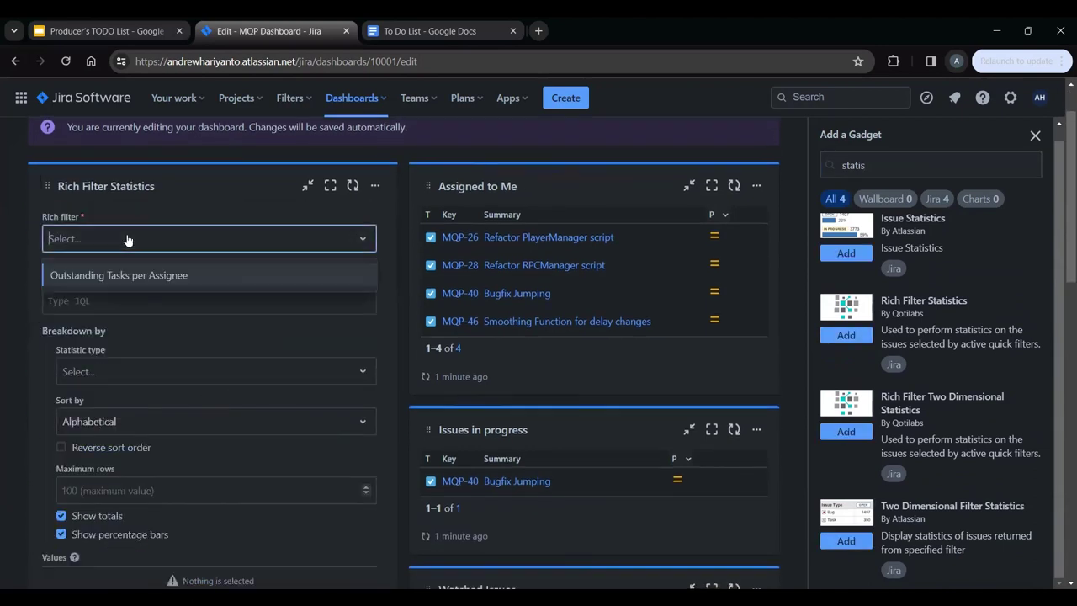
pyautogui.click(118, 268)
pyautogui.scroll(-1, 230, 319)
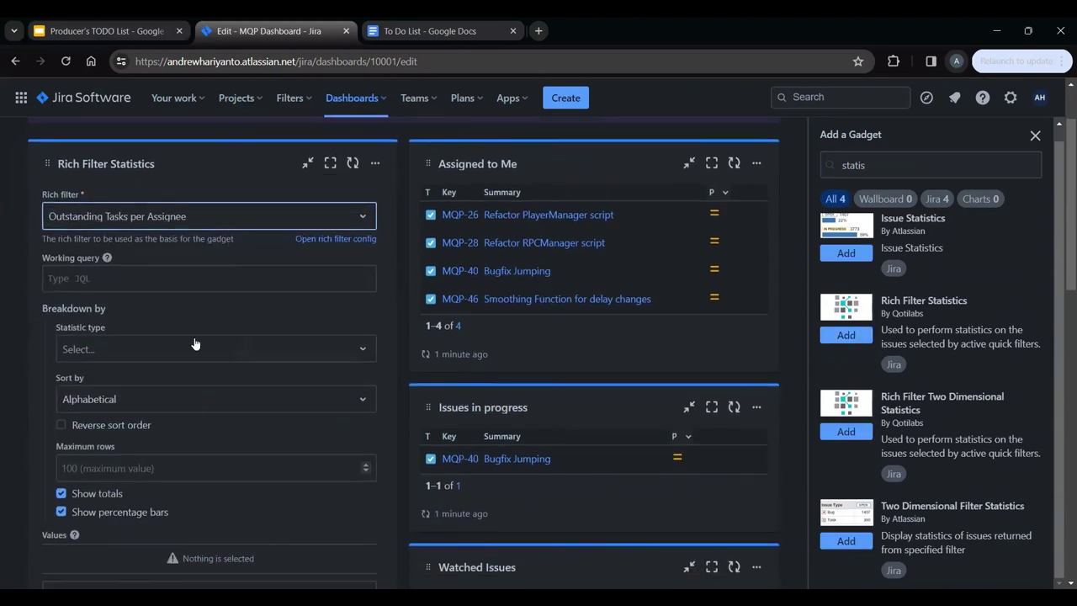
pyautogui.click(140, 310)
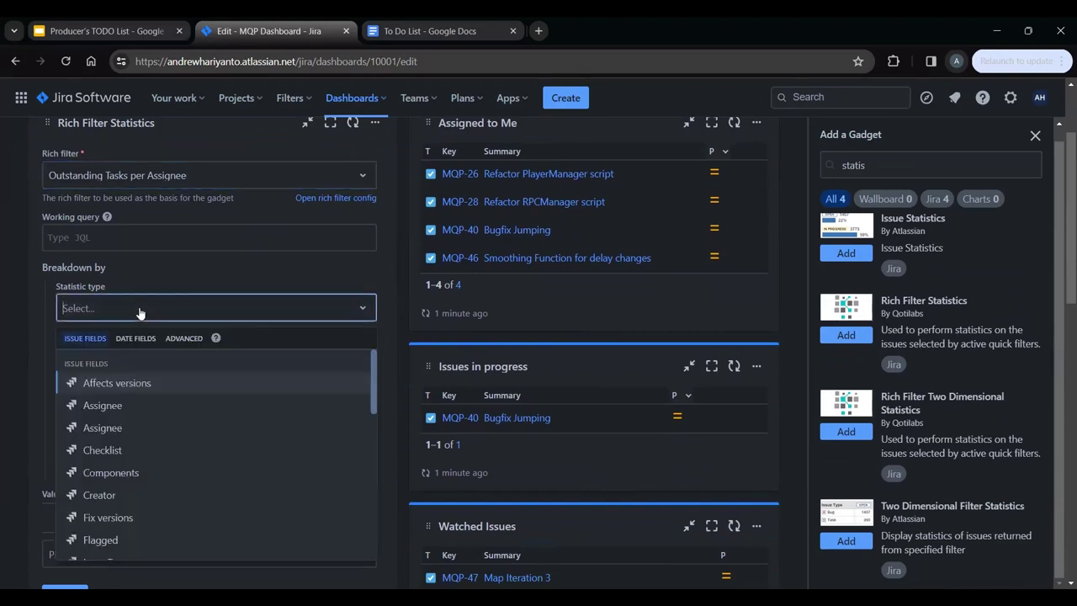
pyautogui.click(126, 418)
# Step: Sum Story point estimate as the gadget's value and submit the configuration
pyautogui.scroll(-2, 162, 343)
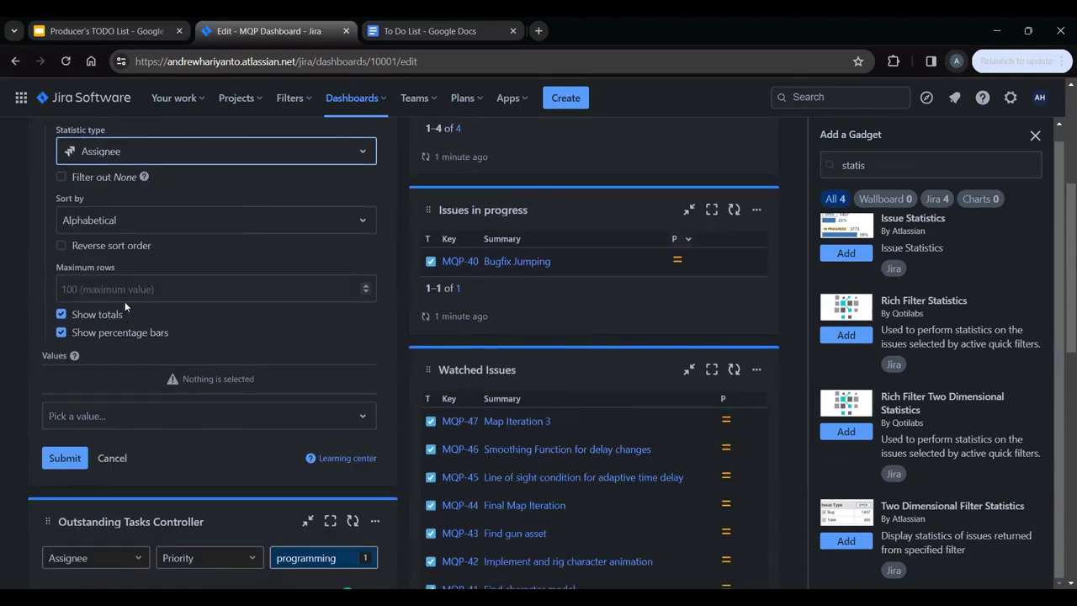
pyautogui.scroll(-1, 129, 307)
pyautogui.click(154, 364)
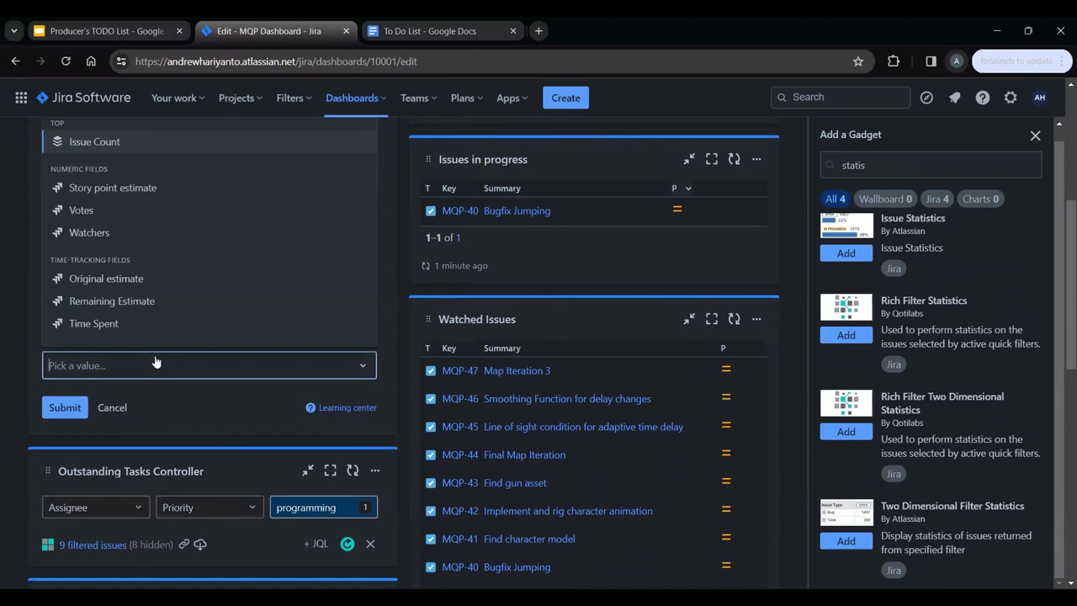
pyautogui.click(158, 189)
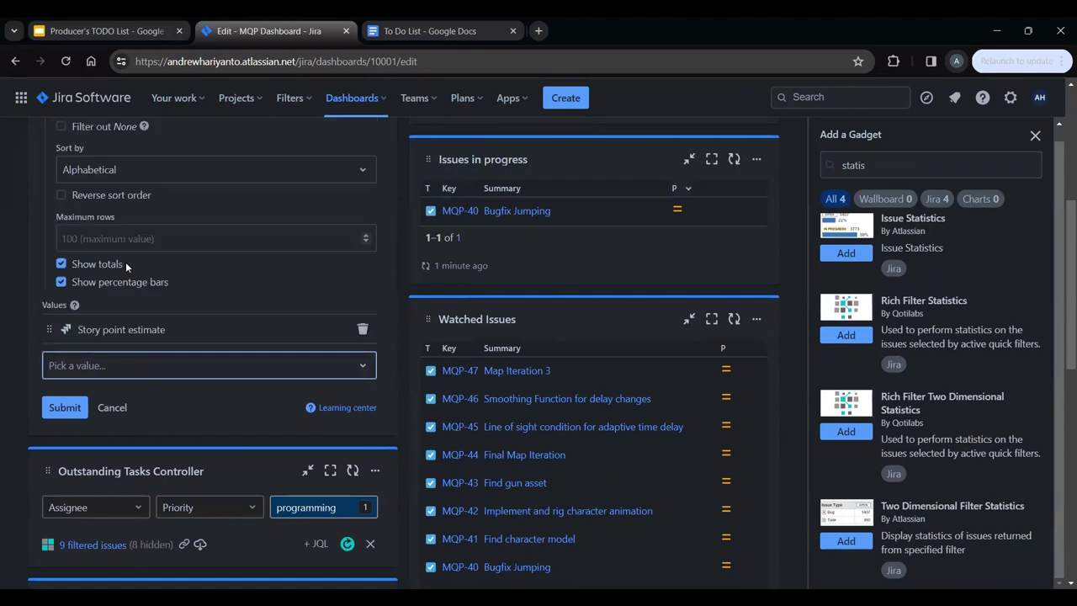
pyautogui.click(65, 409)
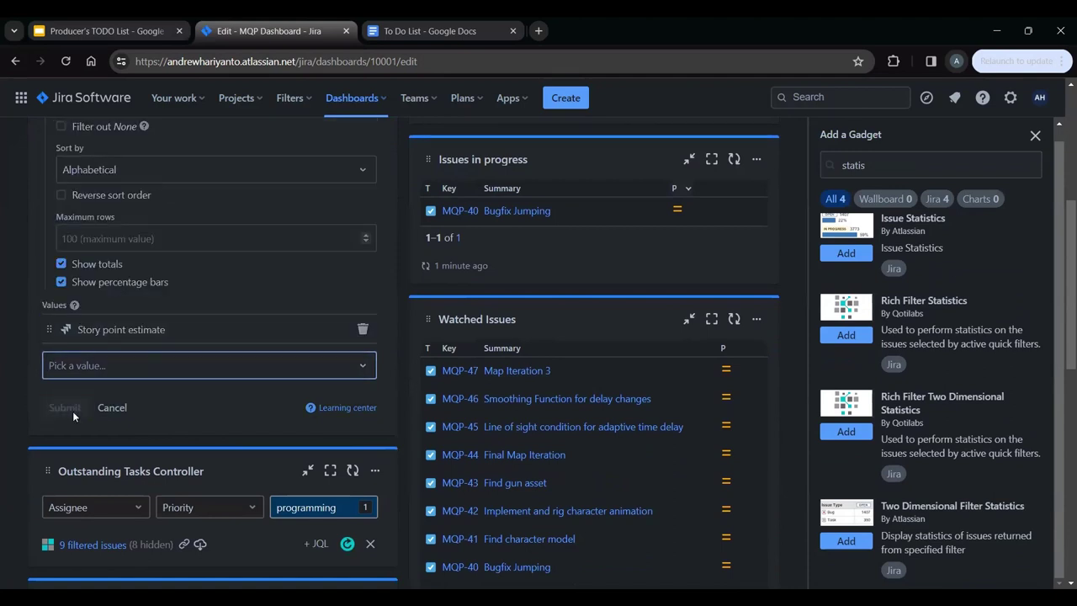
pyautogui.scroll(3, 181, 335)
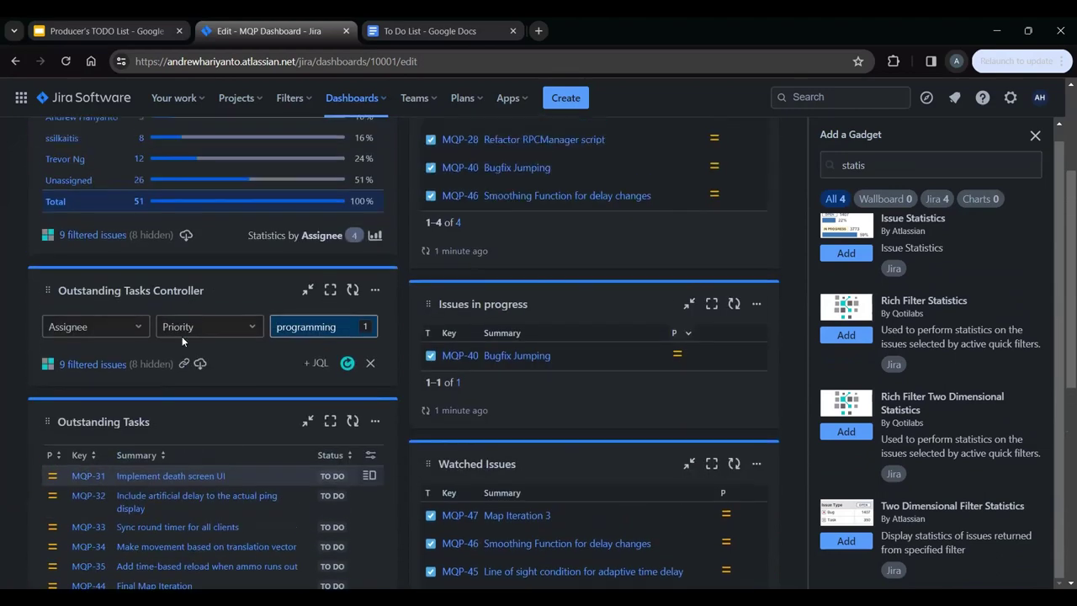
# Step: Show the gadget as a donut chart, close the gadget browser and finish editing
pyautogui.click(378, 358)
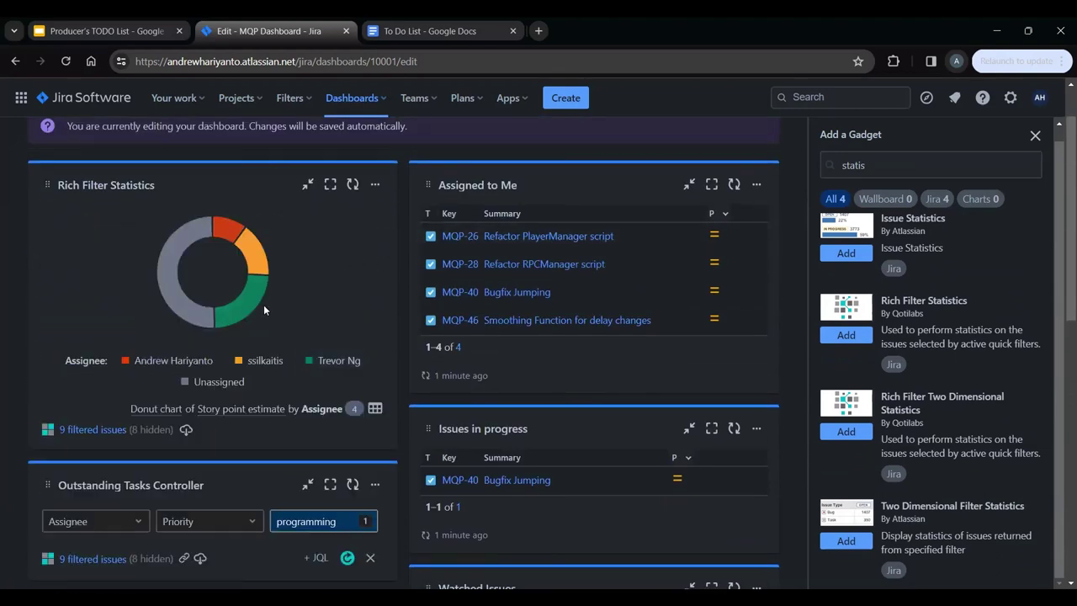
pyautogui.moveTo(243, 302)
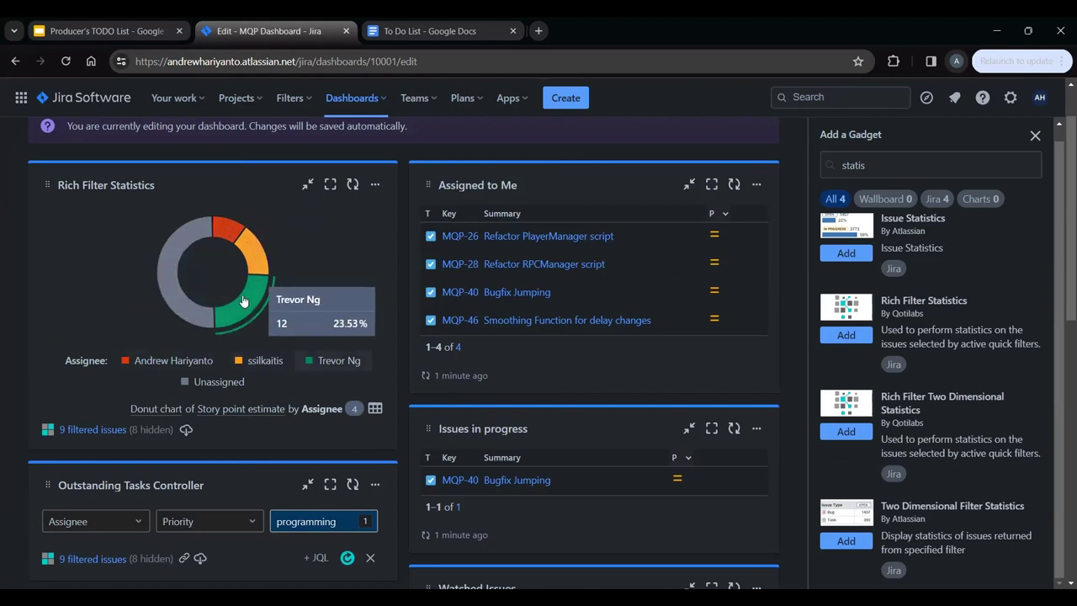
pyautogui.moveTo(249, 253)
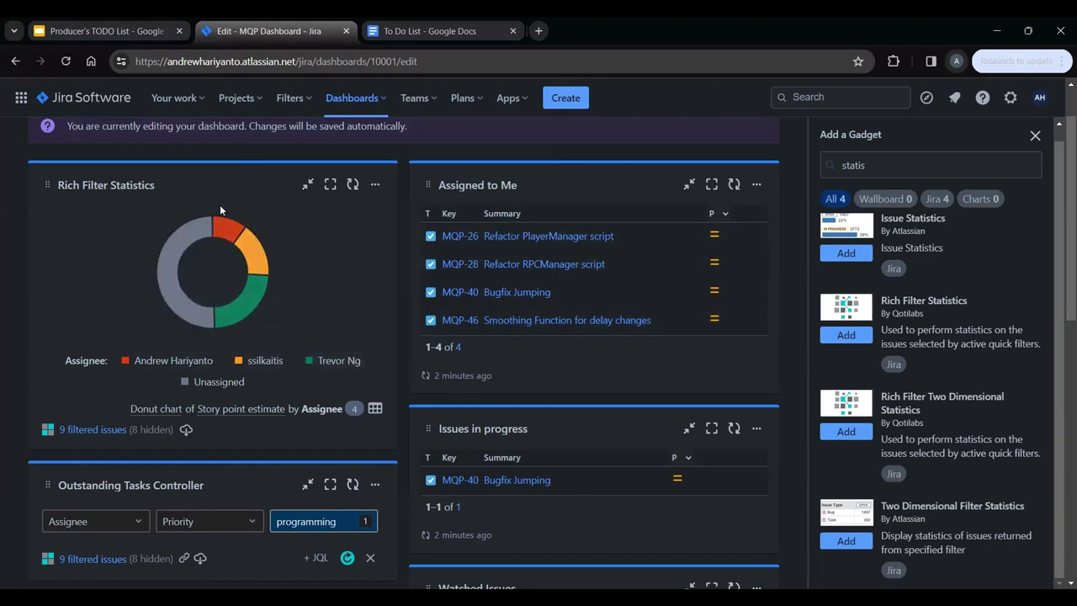
pyautogui.scroll(2, 347, 171)
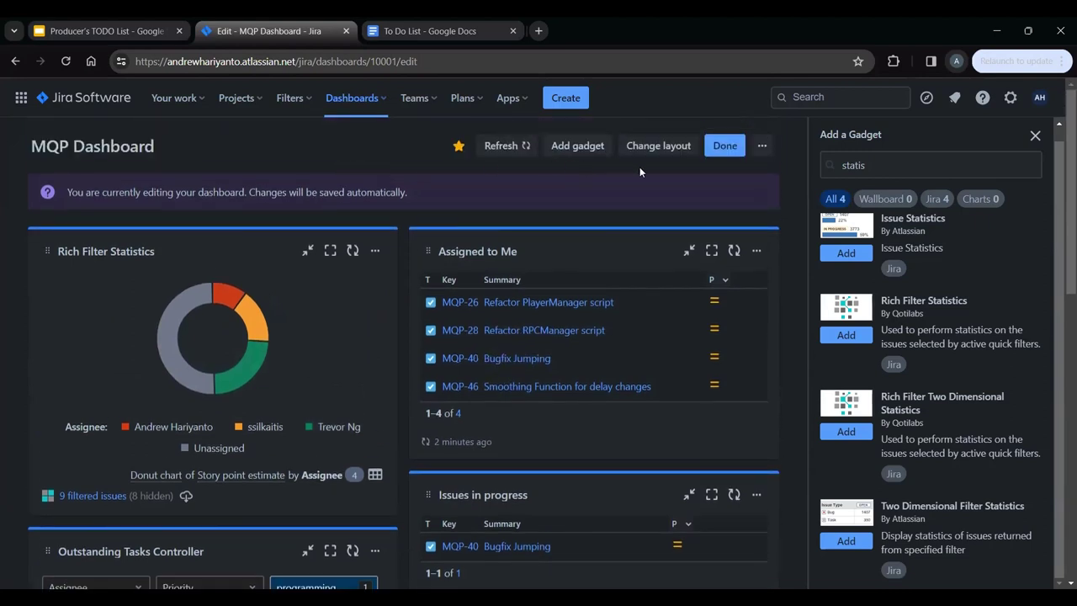
pyautogui.click(1036, 136)
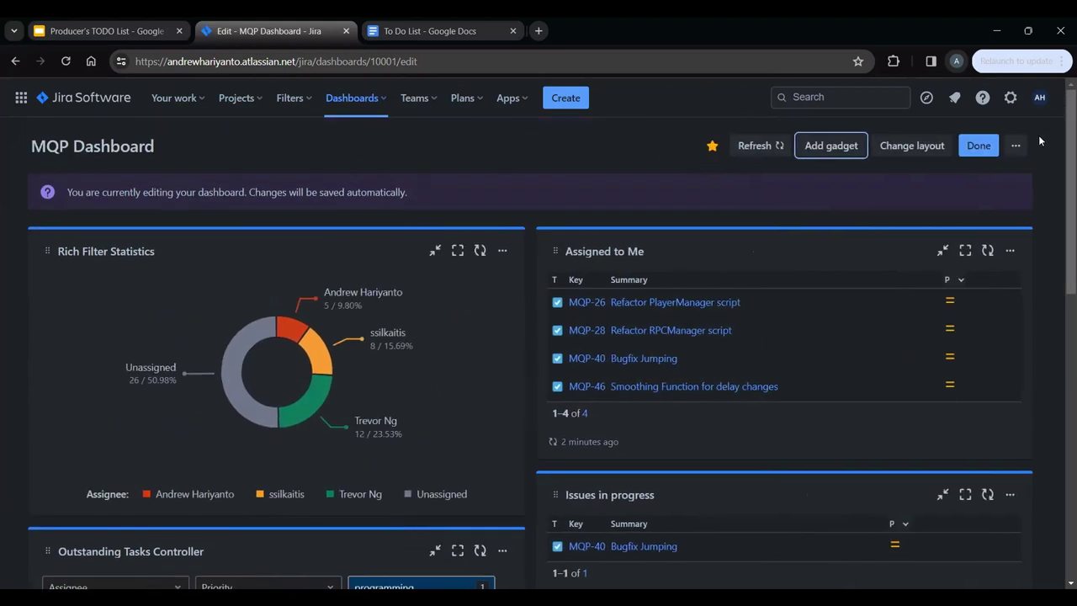
pyautogui.click(979, 146)
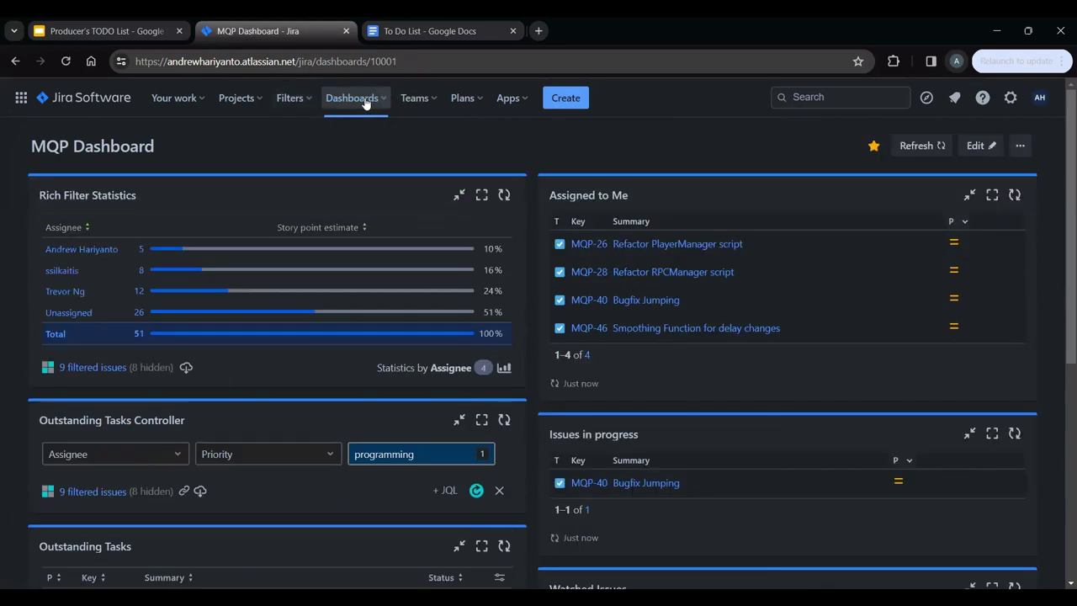
# Step: Scroll the finished dashboard, then switch to the To Do List Google Doc
pyautogui.scroll(-1, 365, 103)
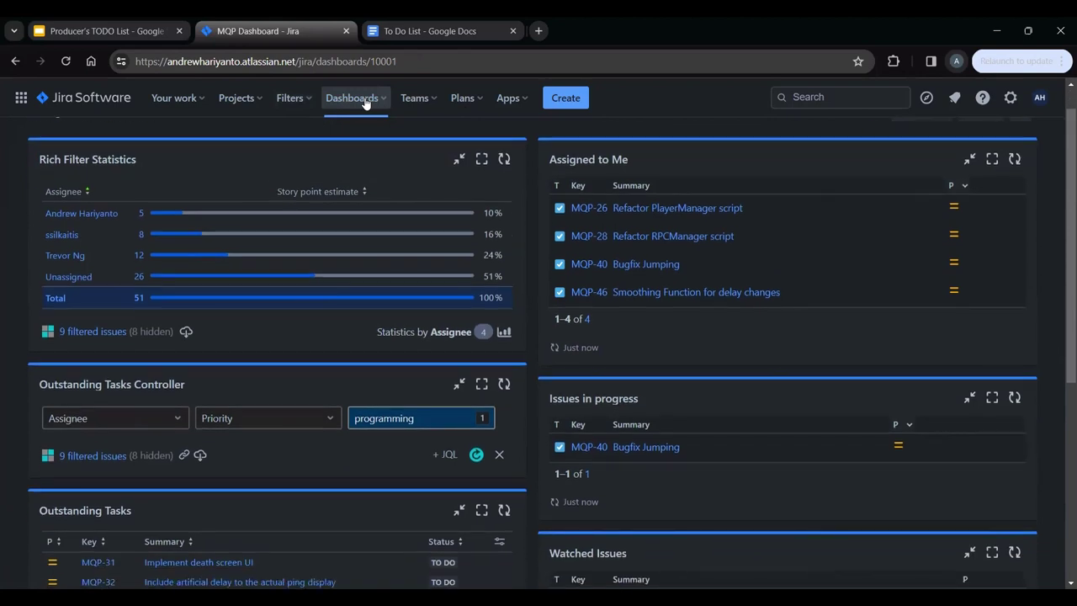
pyautogui.click(397, 36)
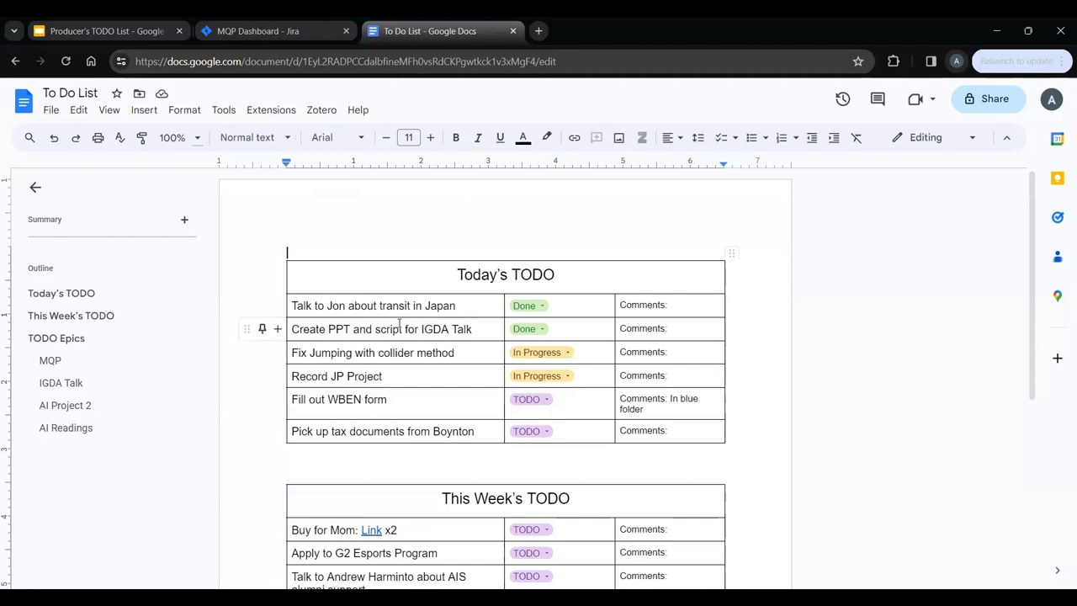
# Step: Delete the two Done rows from the Today's TODO table
pyautogui.scroll(-1, 399, 324)
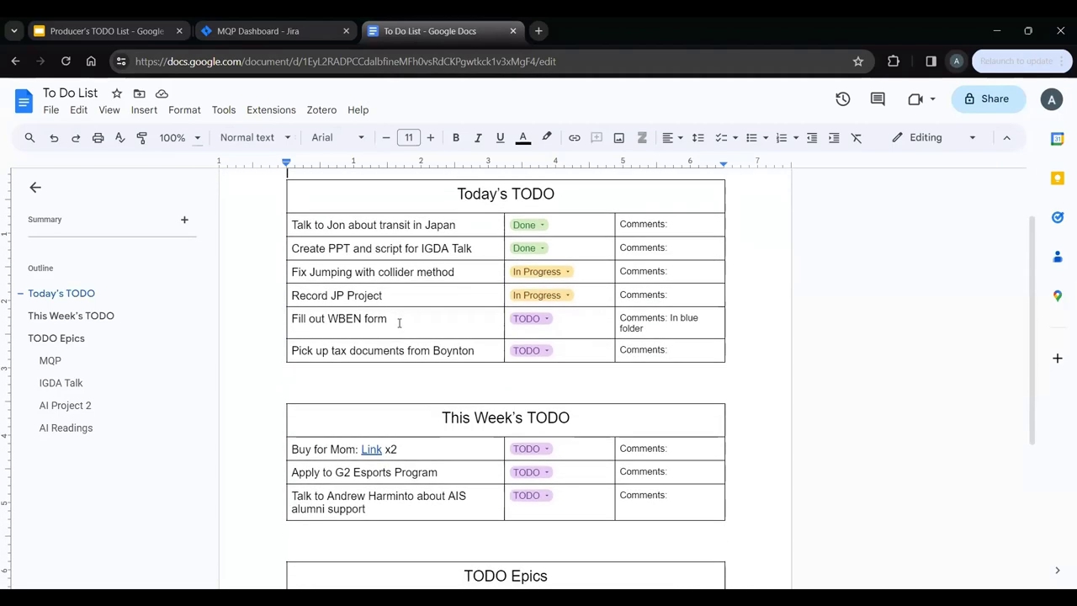
pyautogui.scroll(-1, 399, 324)
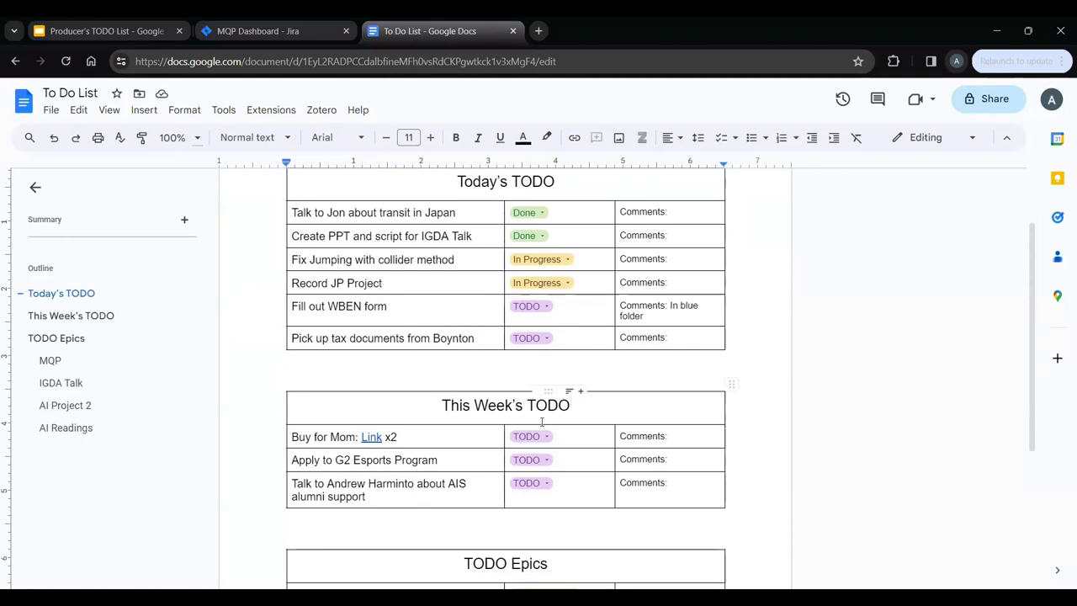
pyautogui.scroll(1, 541, 413)
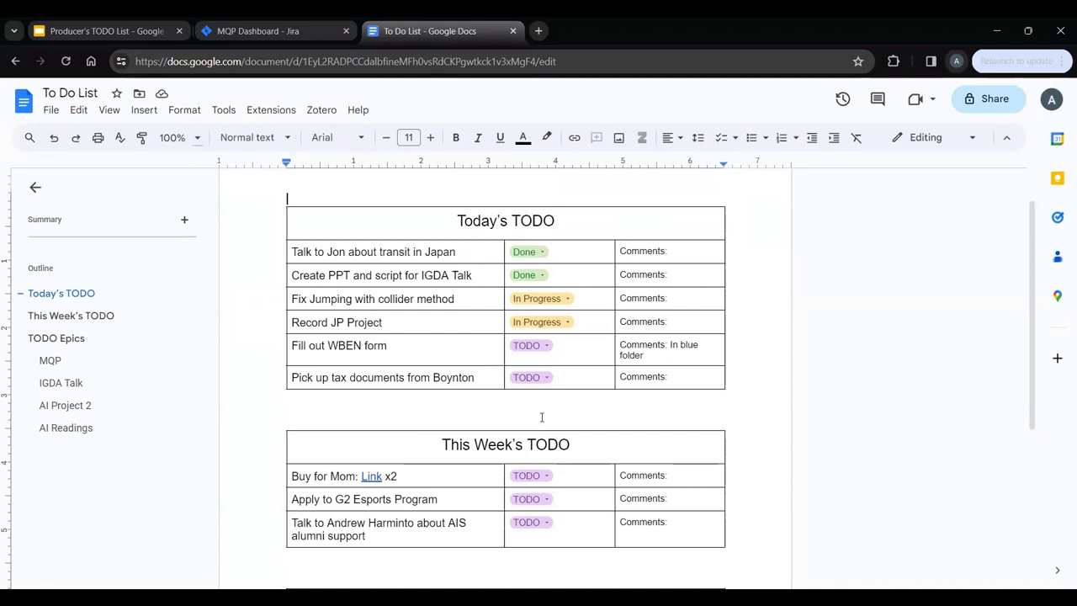
pyautogui.scroll(1, 541, 413)
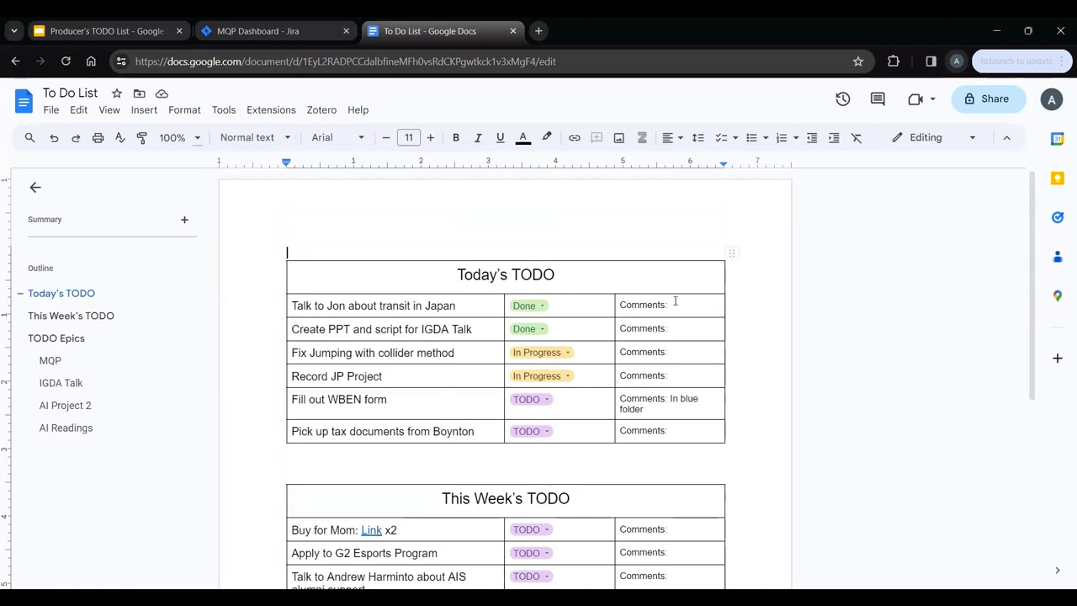
pyautogui.moveTo(682, 323); pyautogui.dragTo(391, 302)
pyautogui.rightClick(390, 301)
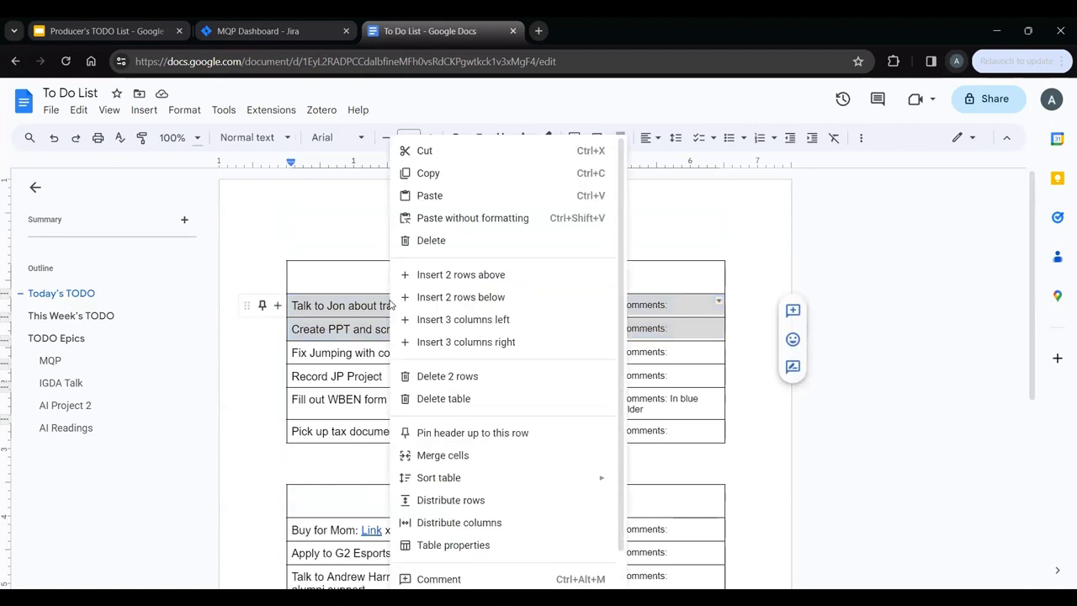
pyautogui.click(455, 377)
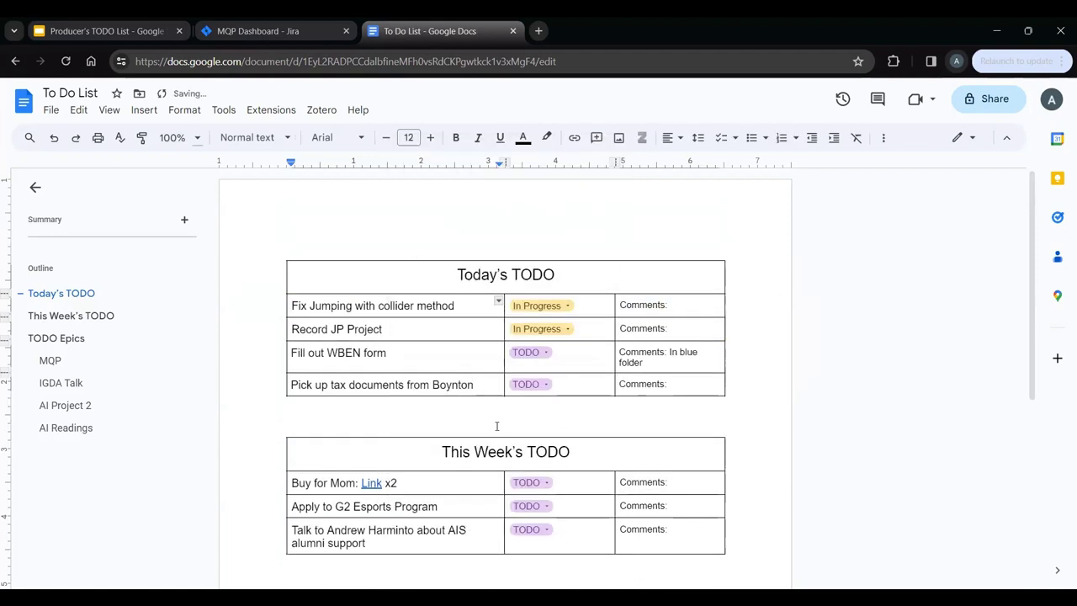
# Step: Move the Fix Jumping with collider method row lower in the table
pyautogui.moveTo(268, 307)
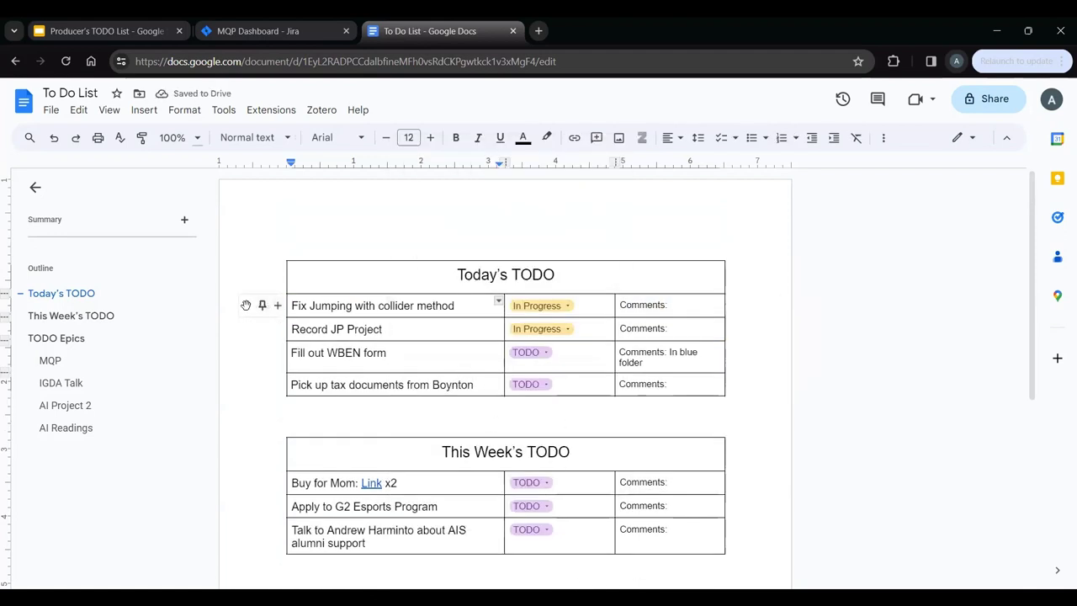
pyautogui.moveTo(260, 307)
pyautogui.mouseDown()
pyautogui.moveTo(250, 367)
pyautogui.moveTo(244, 298)
pyautogui.mouseUp()
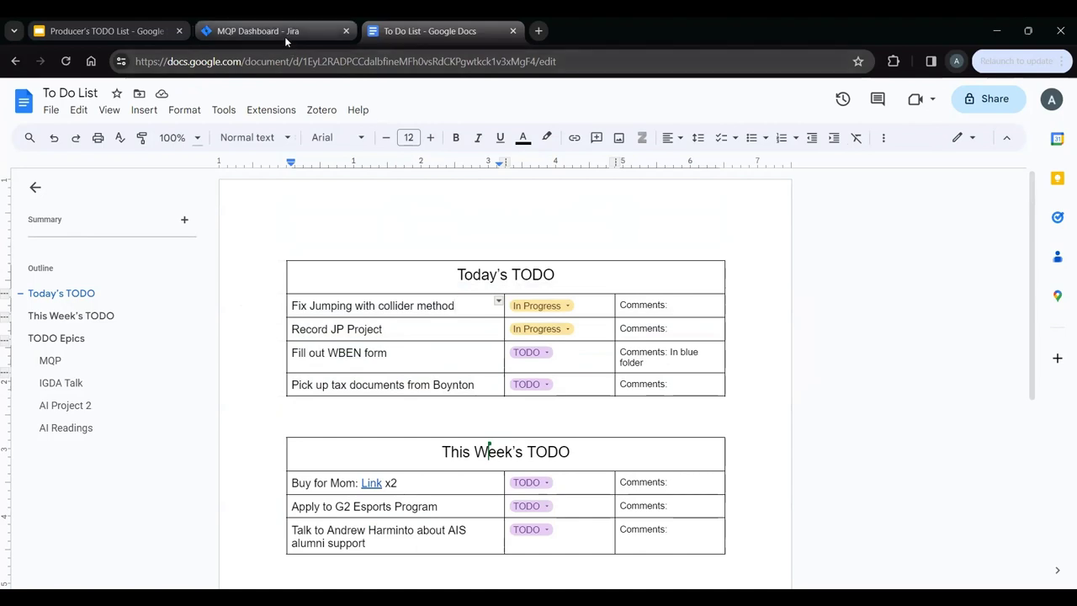
pyautogui.moveTo(284, 36)
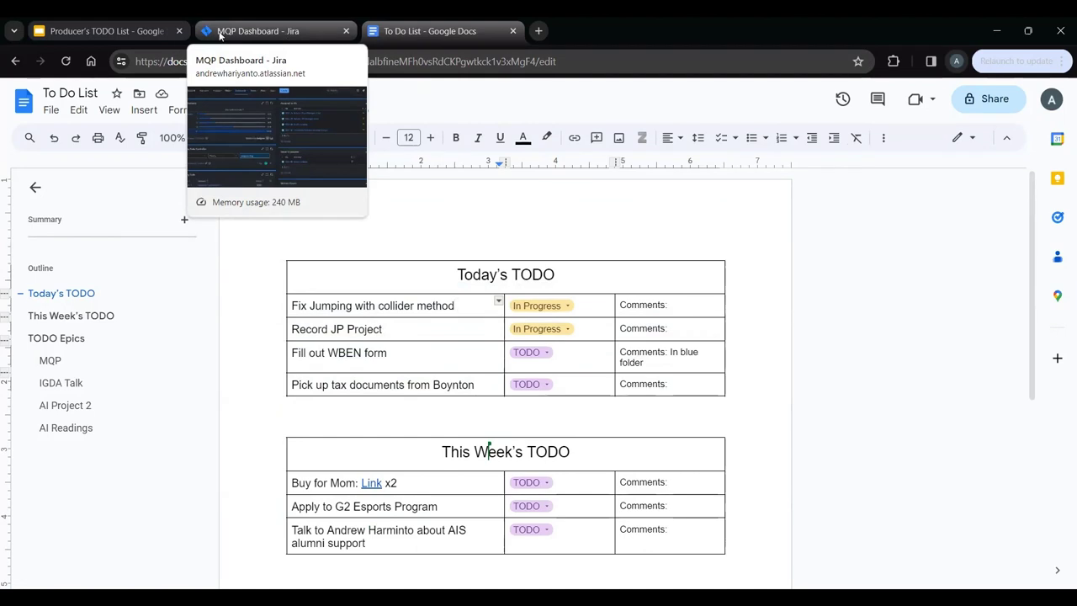
# Step: Switch to the Producer's TODO List deck and start the slideshow at the Contact Info slide
pyautogui.click(92, 33)
pyautogui.scroll(-1, 112, 486)
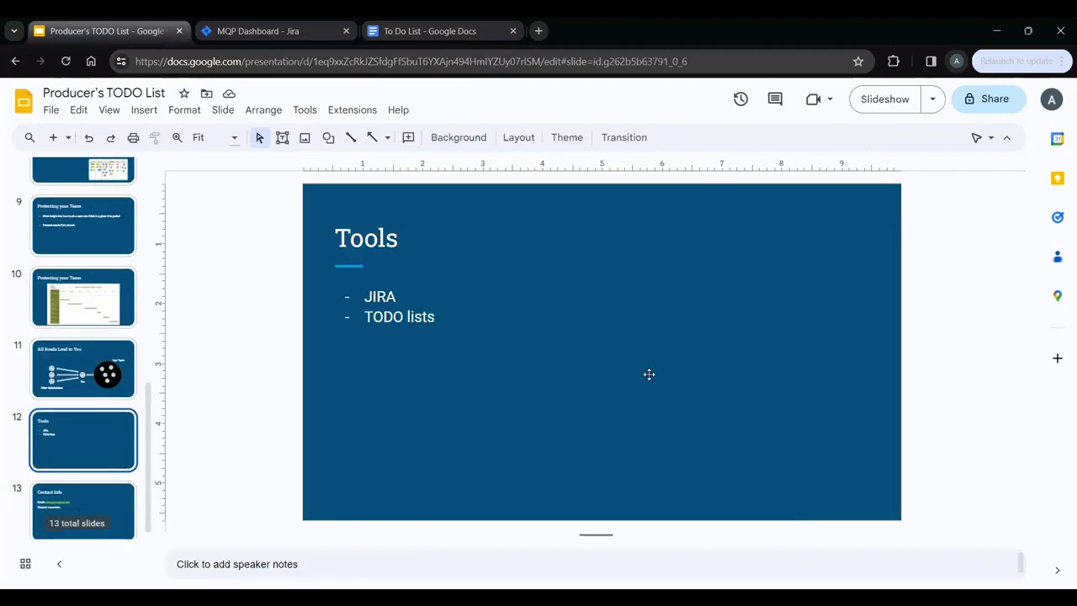
pyautogui.click(879, 100)
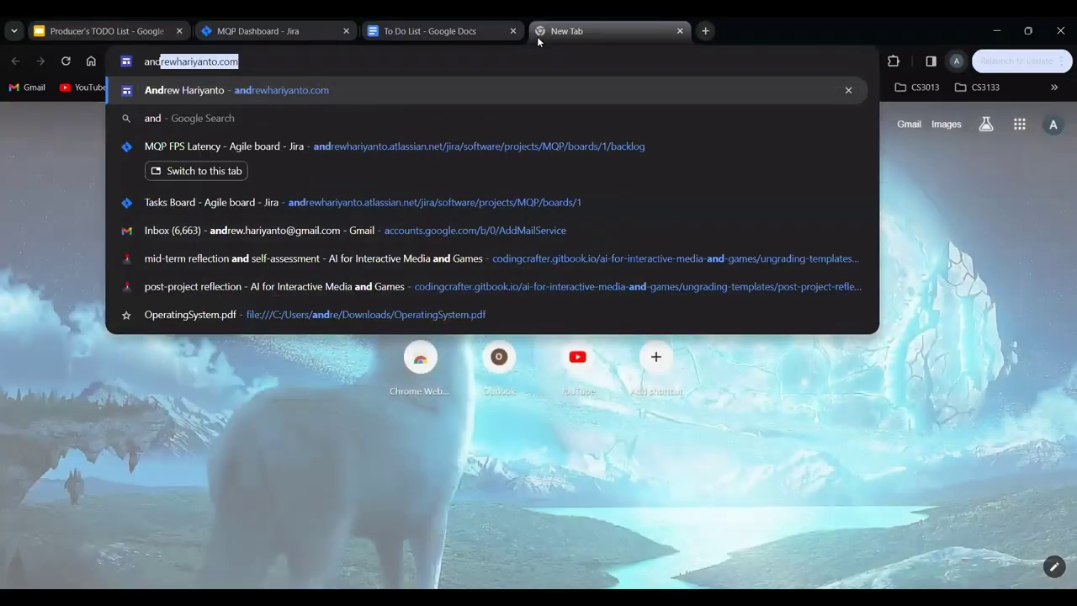
# Step: Load andrewhariyanto.com and scroll through the Call of Duty MW3 project page
pyautogui.write('r')
pyautogui.press('Return')
pyautogui.scroll(-3, 530, 318)
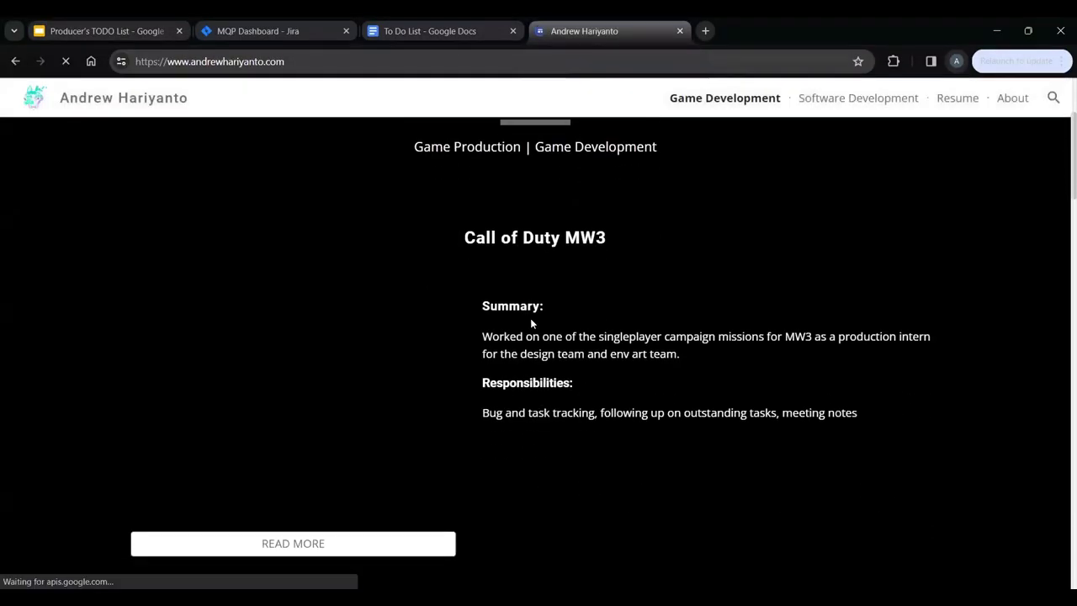
pyautogui.scroll(-1, 530, 336)
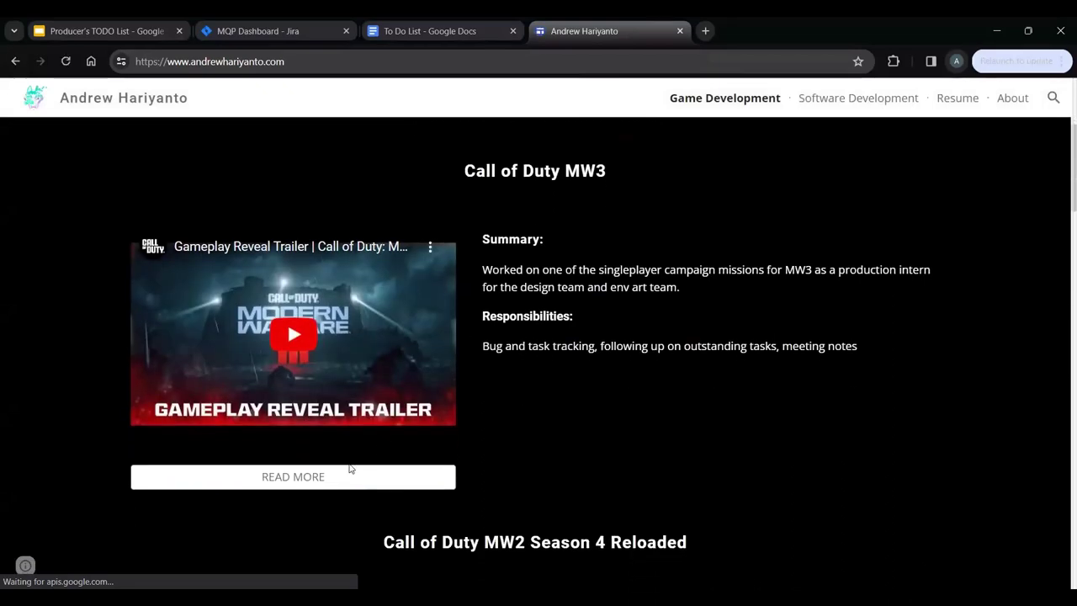
pyautogui.scroll(-8, 469, 429)
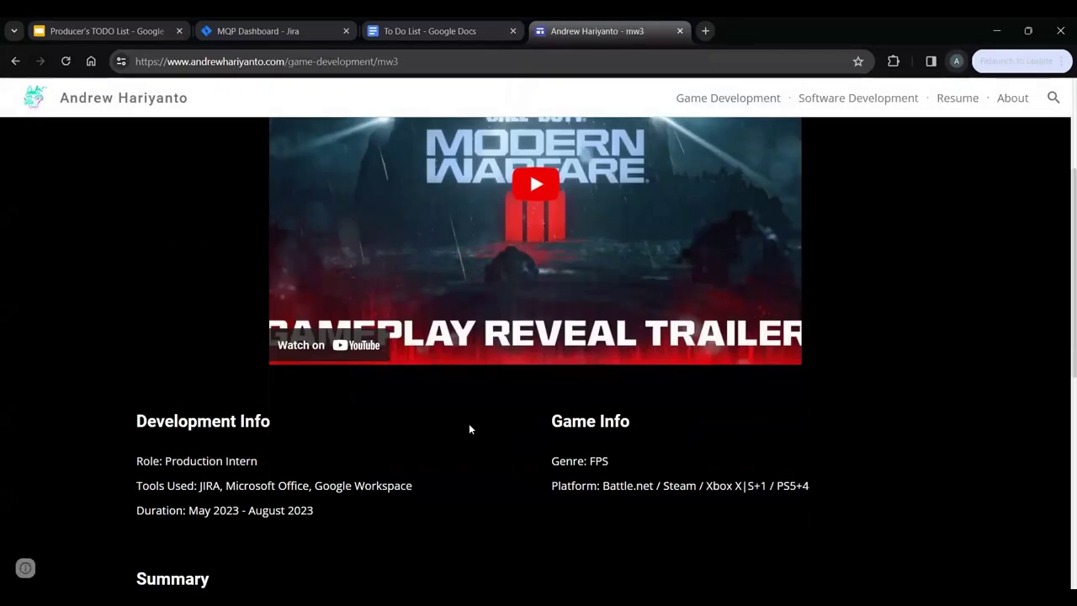
pyautogui.scroll(-3, 470, 429)
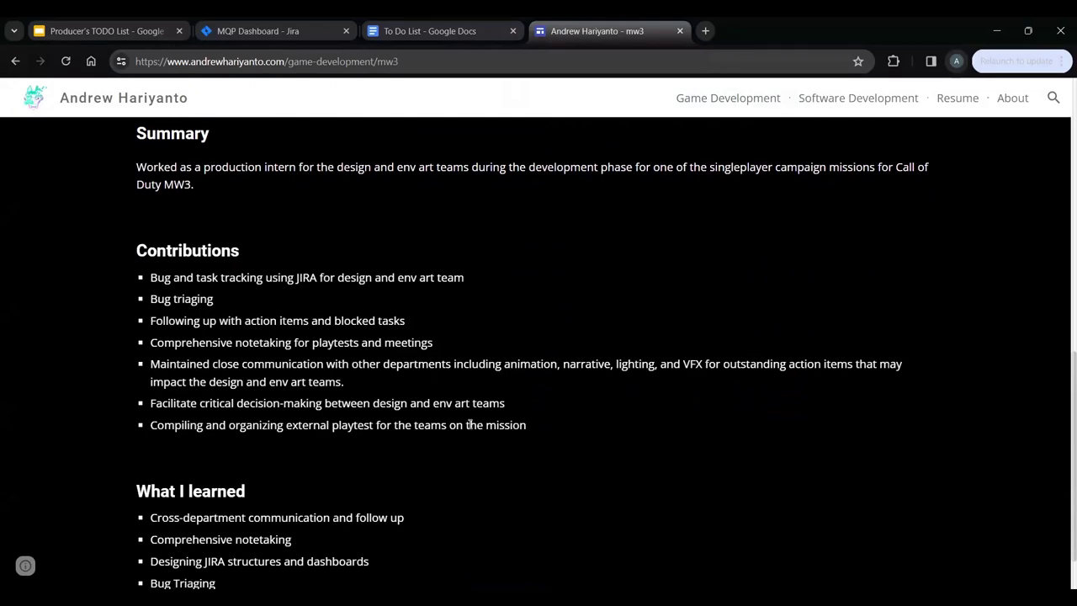
pyautogui.scroll(2, 470, 424)
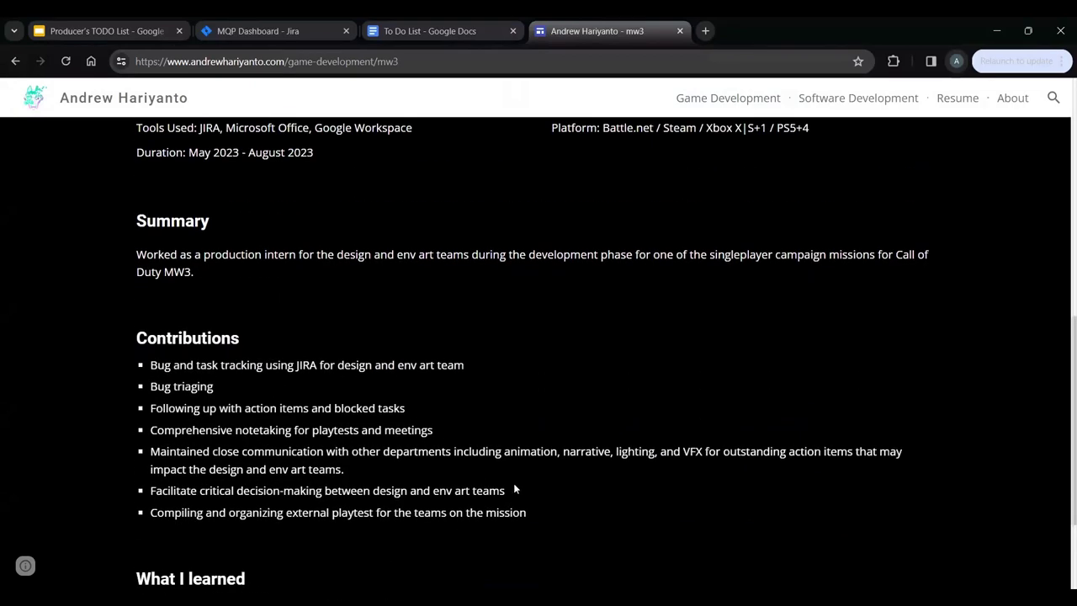
# Step: Highlight the MW3 Contributions heading and list, then deselect and continue down the page
pyautogui.moveTo(515, 517); pyautogui.dragTo(110, 364)
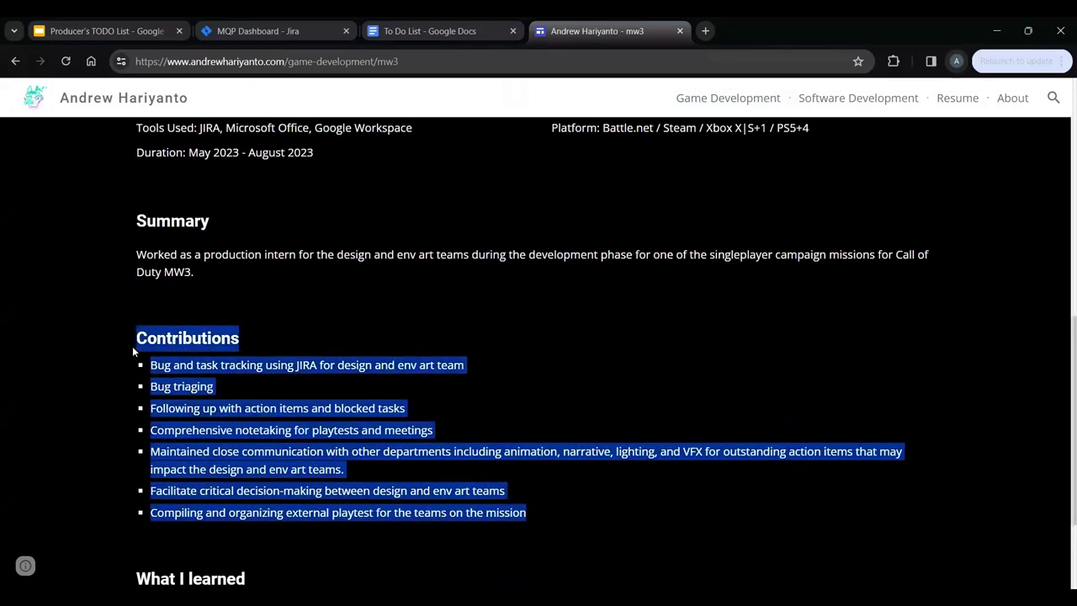
pyautogui.click(132, 346)
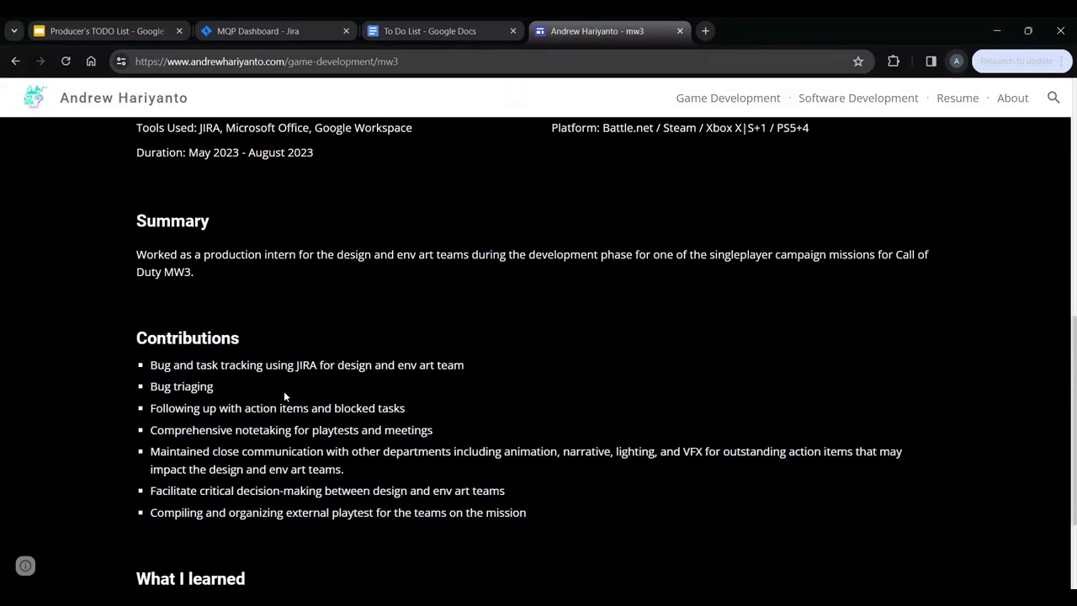
pyautogui.scroll(-1, 283, 390)
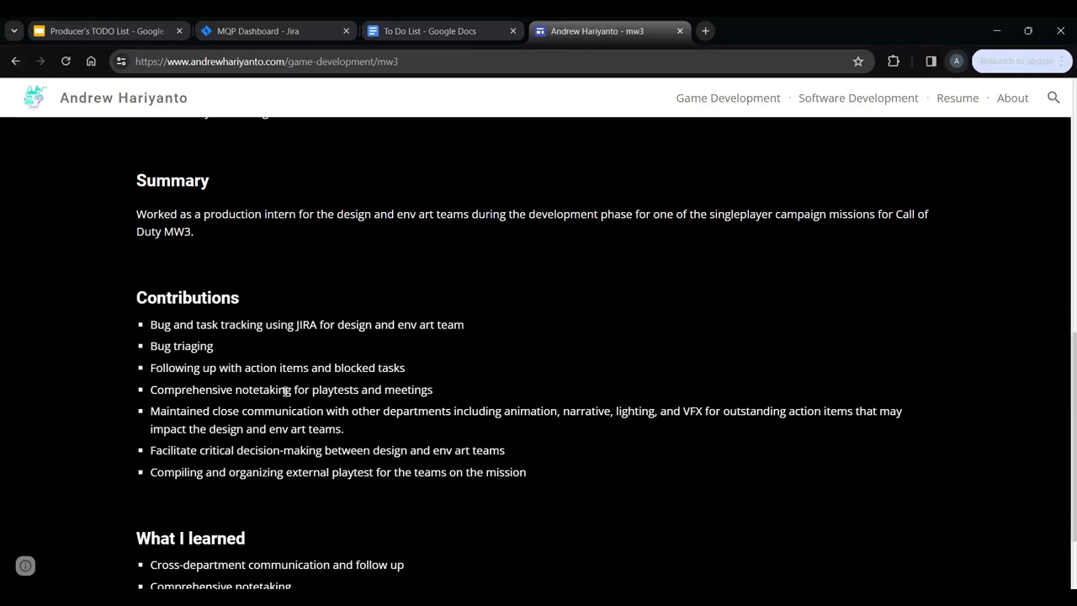
pyautogui.scroll(3, 275, 491)
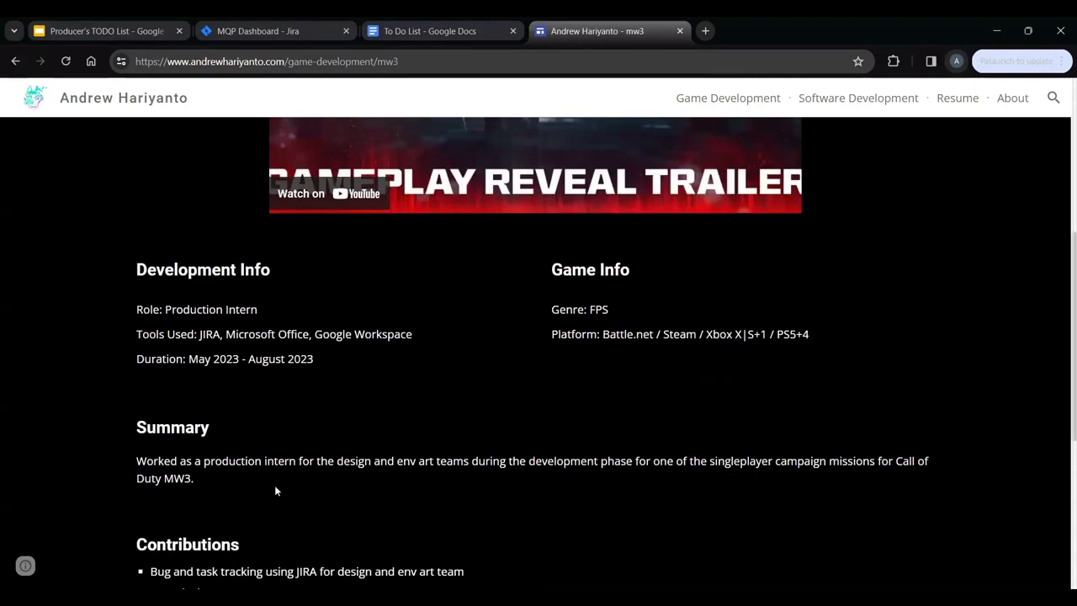